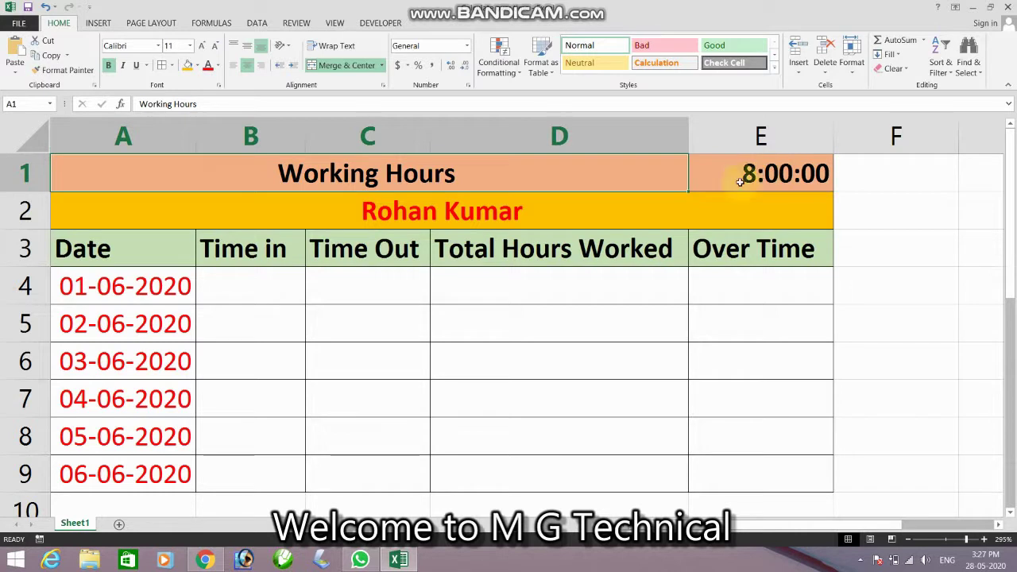
Enter 10:00 as the first Time in for 01-06-2020 in cell B4.
click(389, 212)
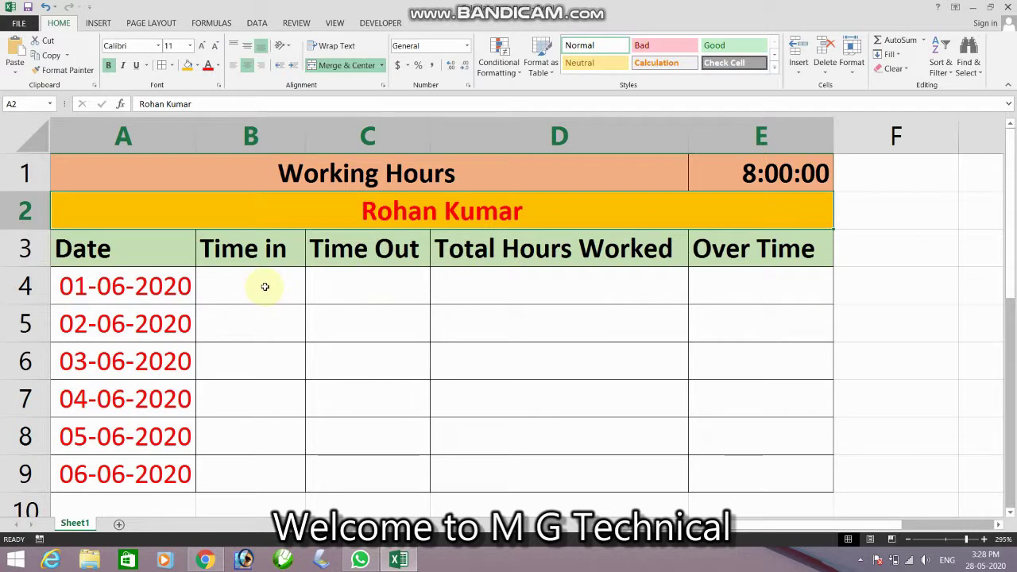
click(265, 286)
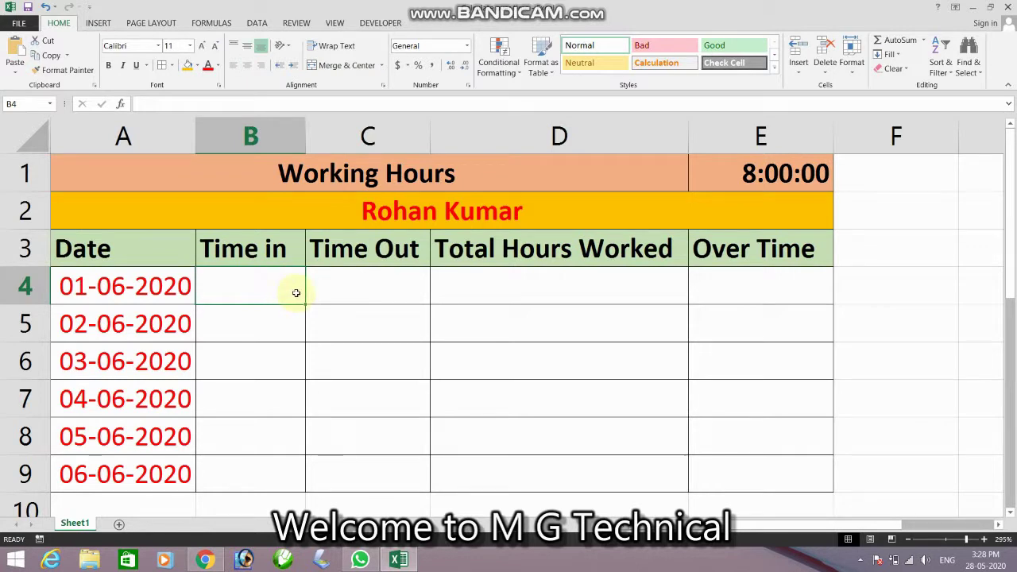
text(10:00)
key(Return)
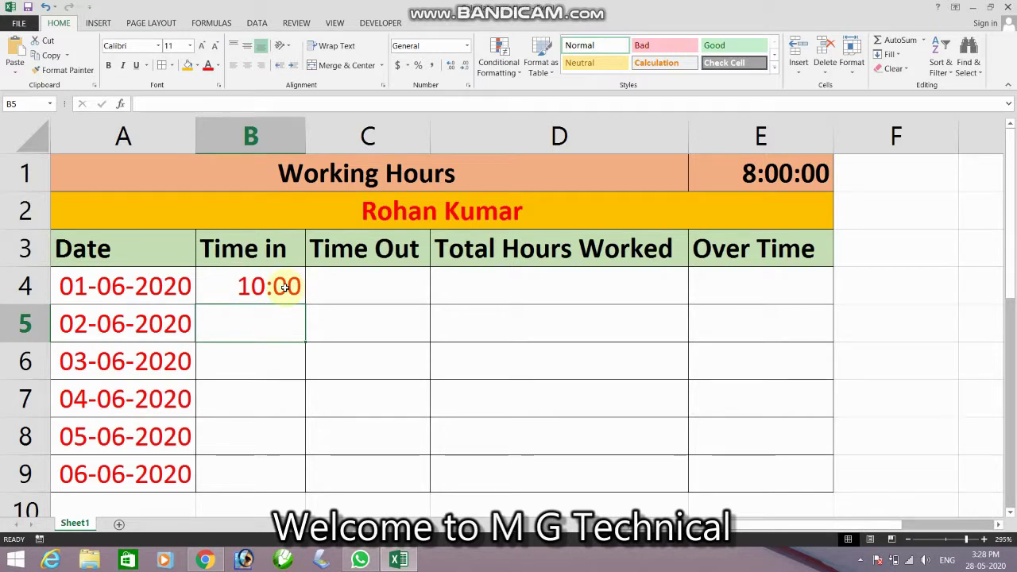
click(278, 289)
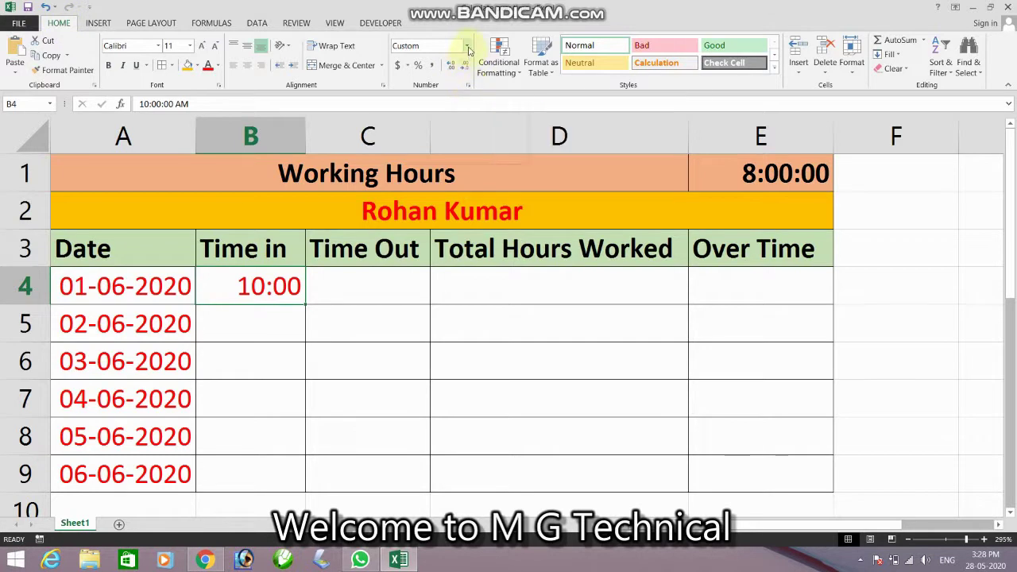
Apply the Time number format to B4 and autofit column B.
click(468, 47)
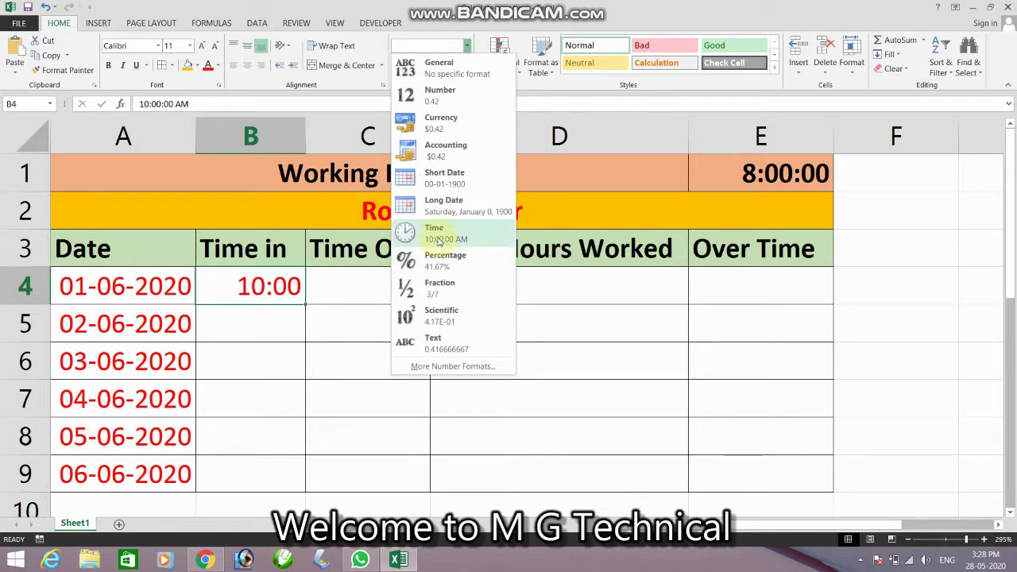
click(438, 238)
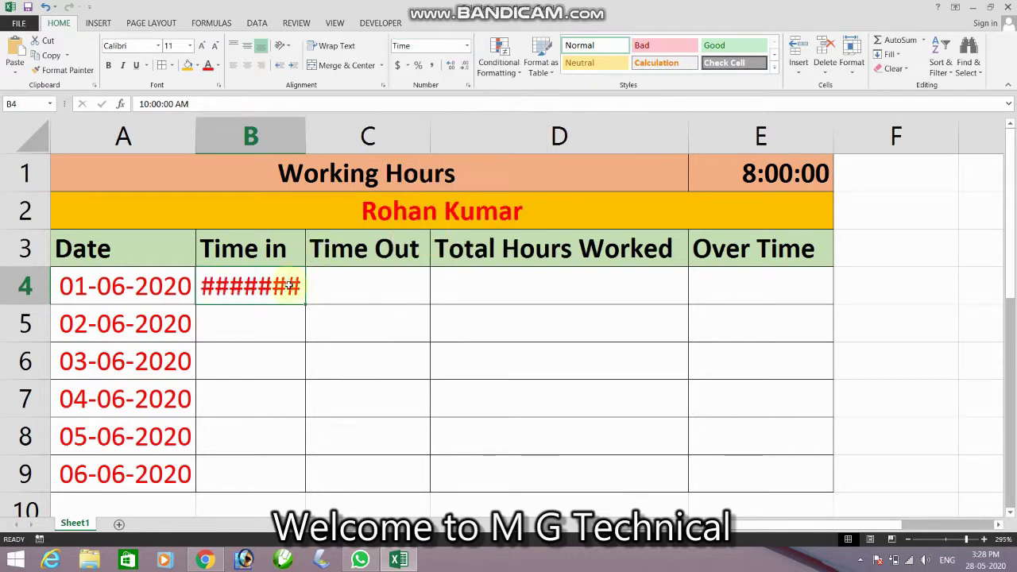
double_click(305, 137)
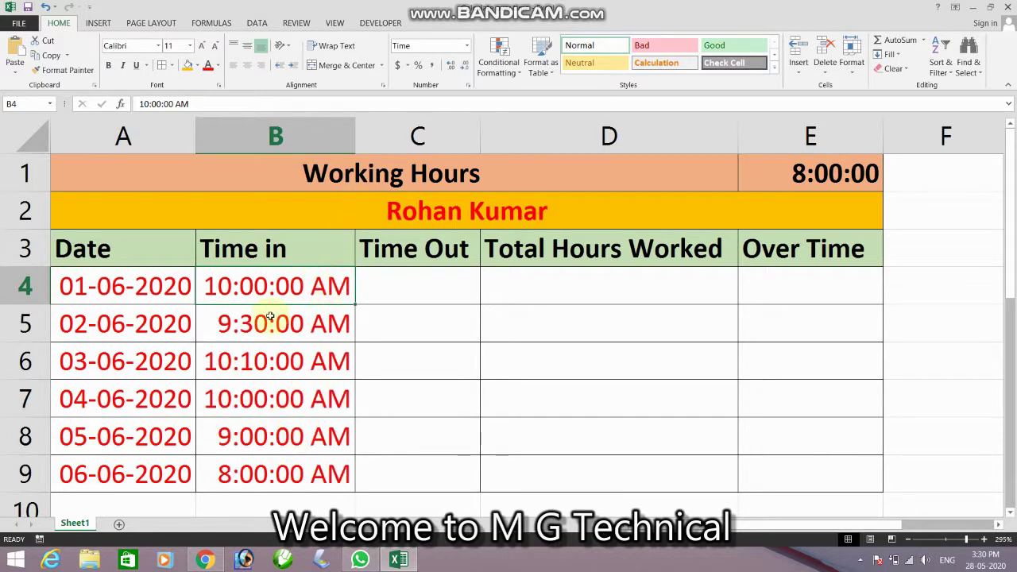
Enter 6 in C4 and apply the Time format, so it displays 12:00:00 AM.
click(427, 280)
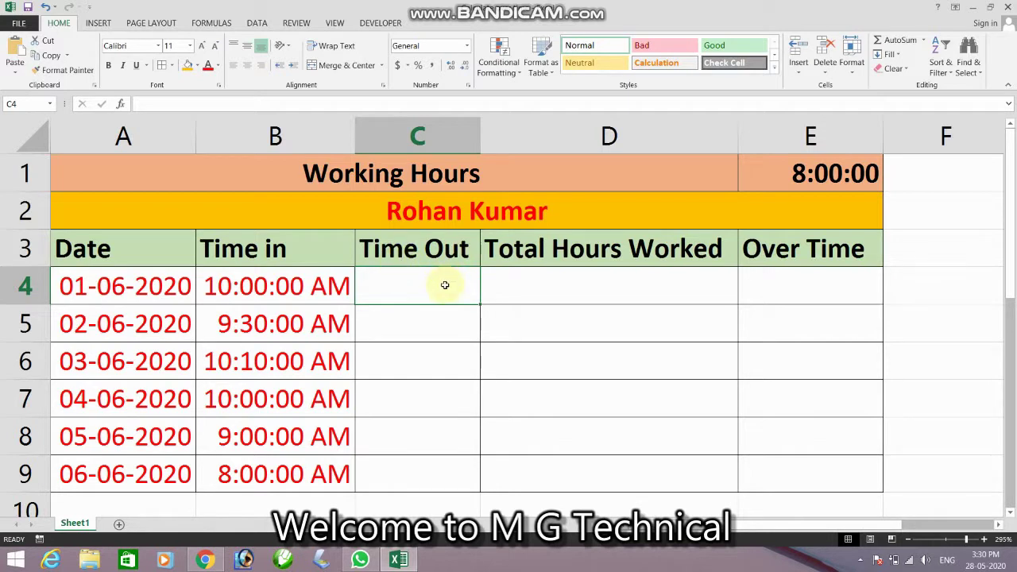
text(6)
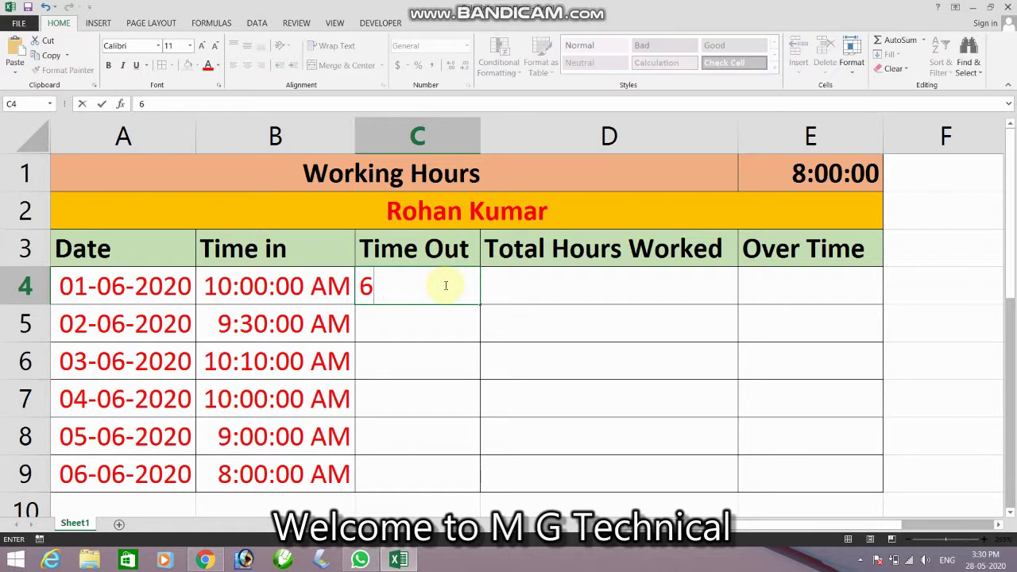
key(Return)
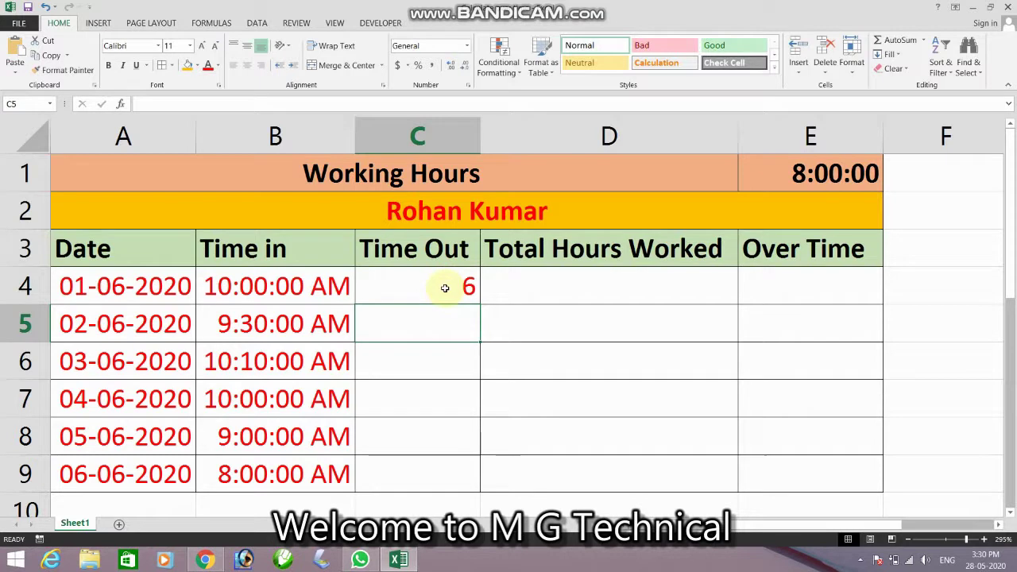
click(445, 288)
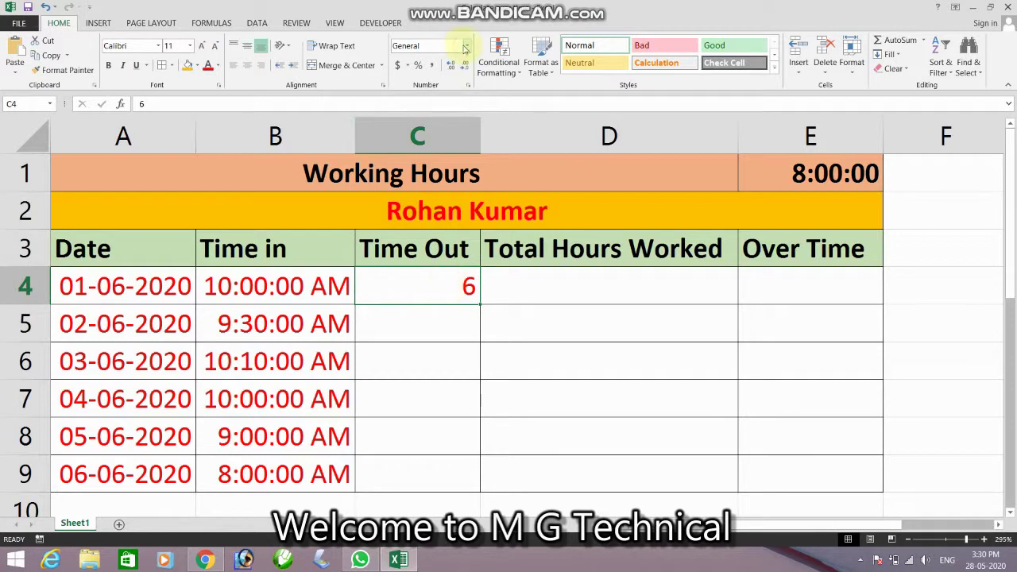
click(467, 45)
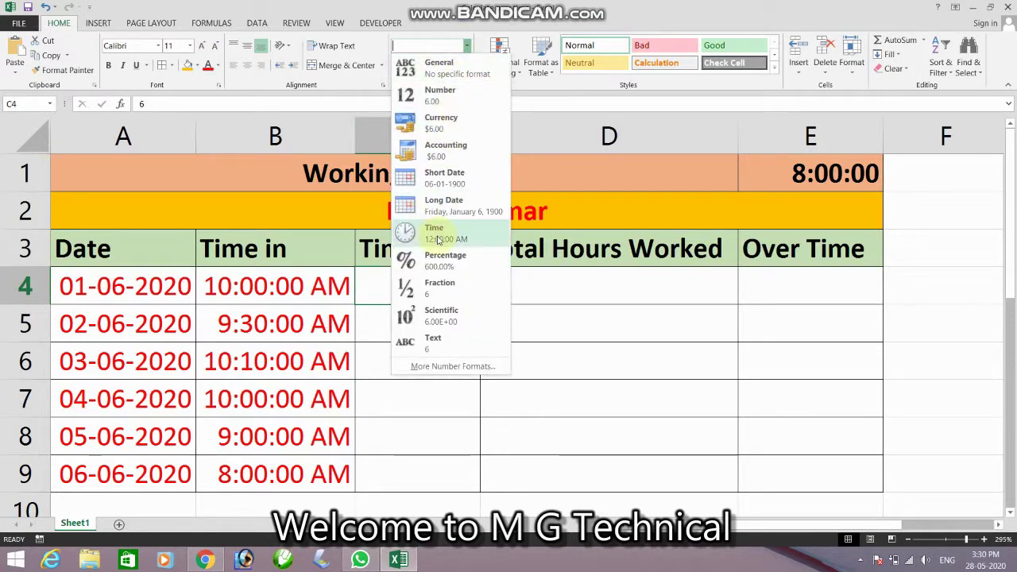
click(438, 239)
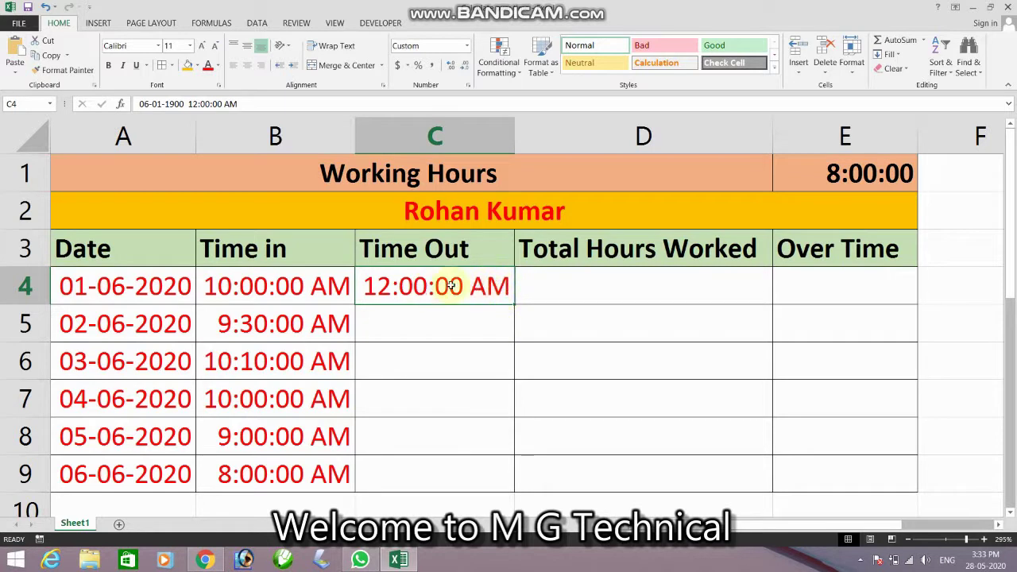
click(469, 50)
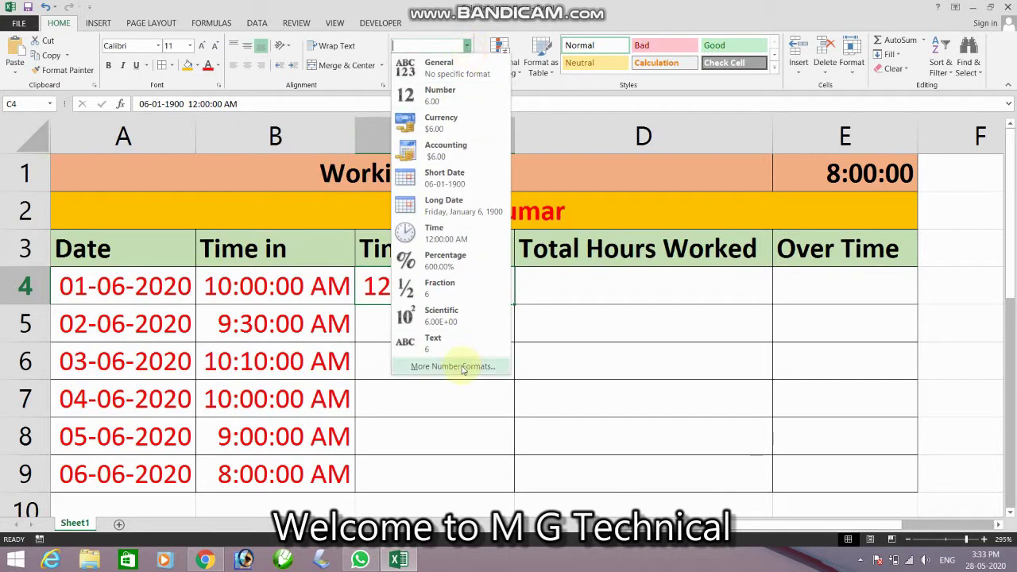
Apply the custom h:mm:ss AM/PM number format to cell C4.
click(464, 367)
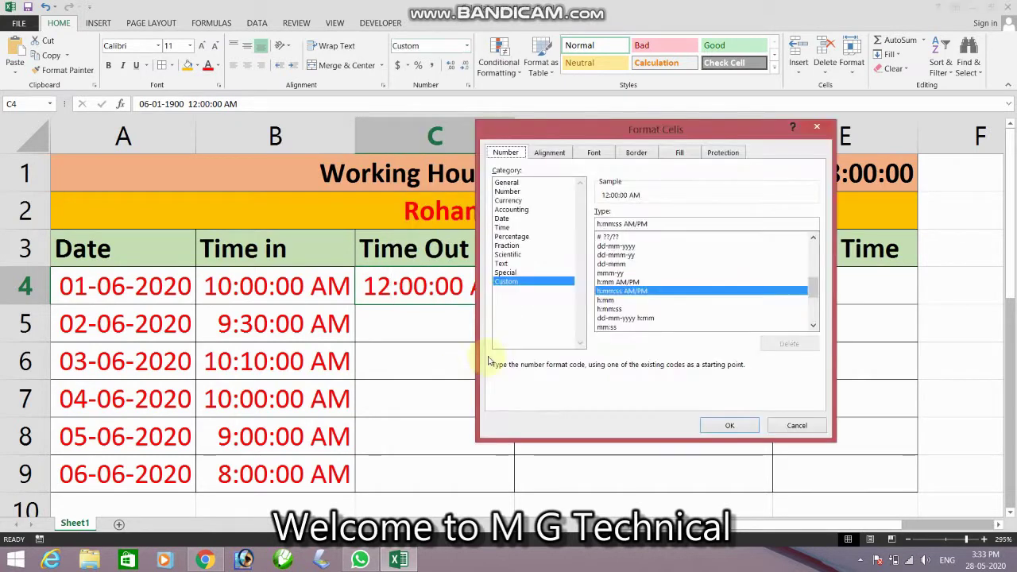
click(638, 283)
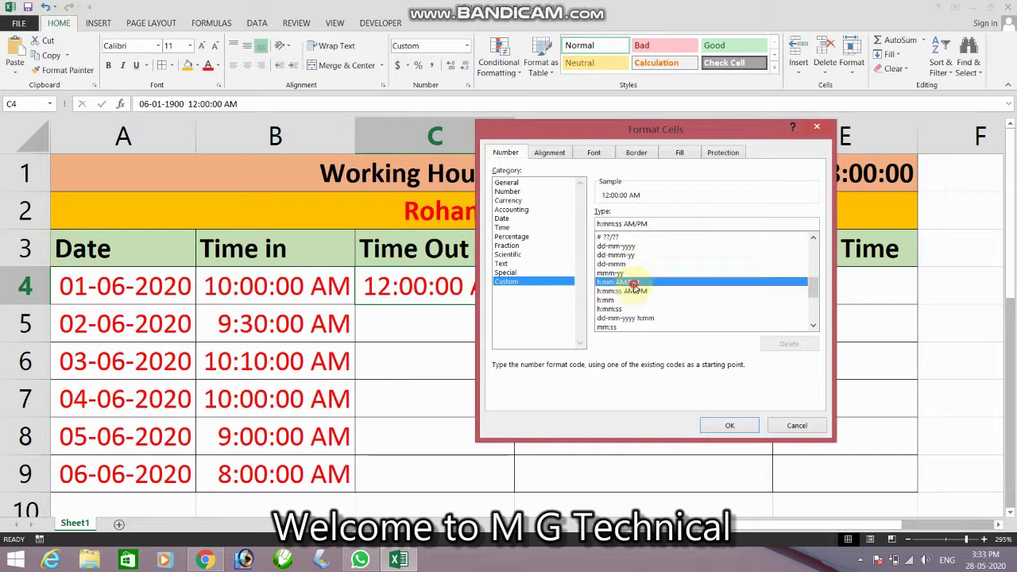
scroll(654, 282, up, 1)
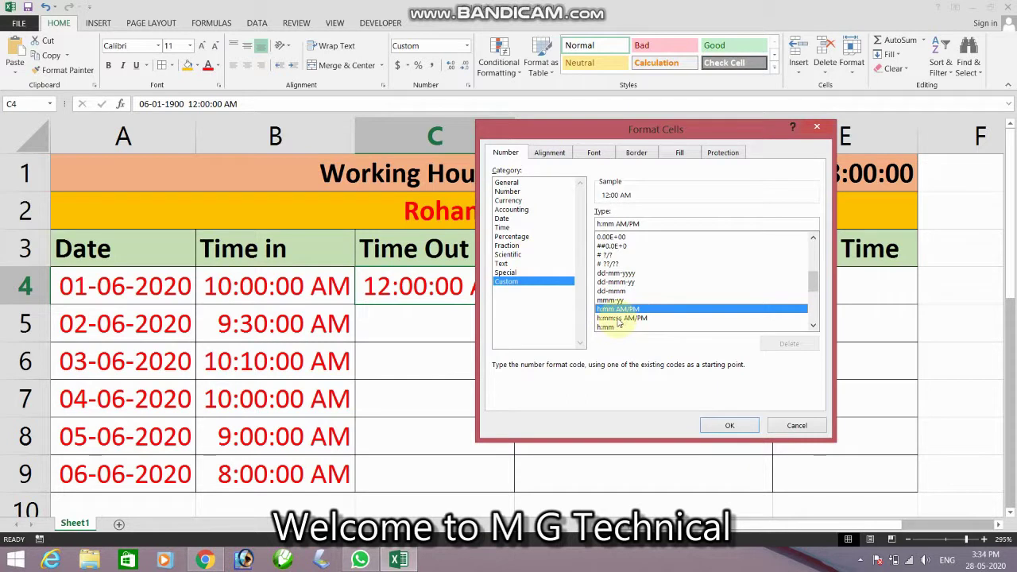
click(635, 320)
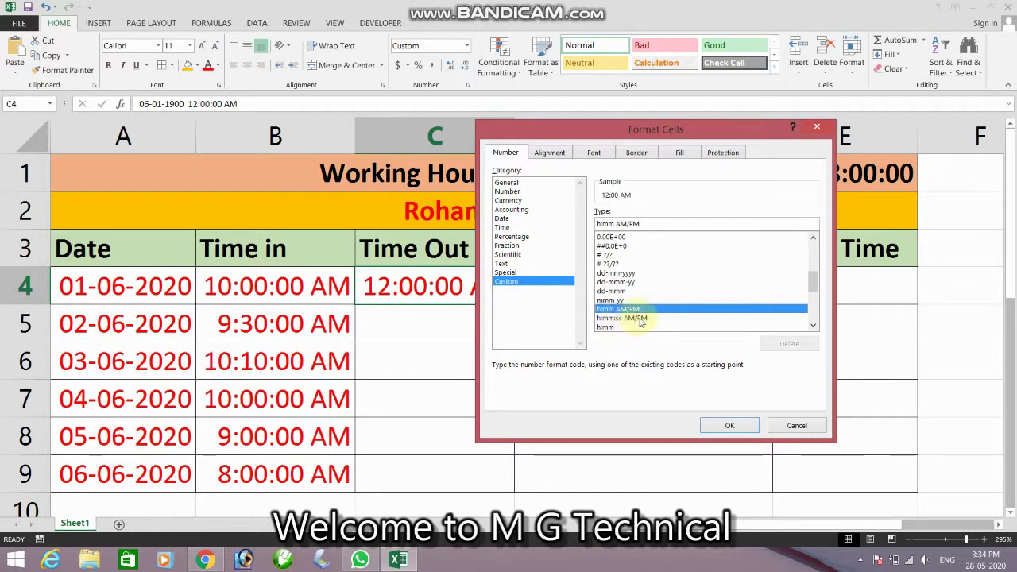
click(641, 318)
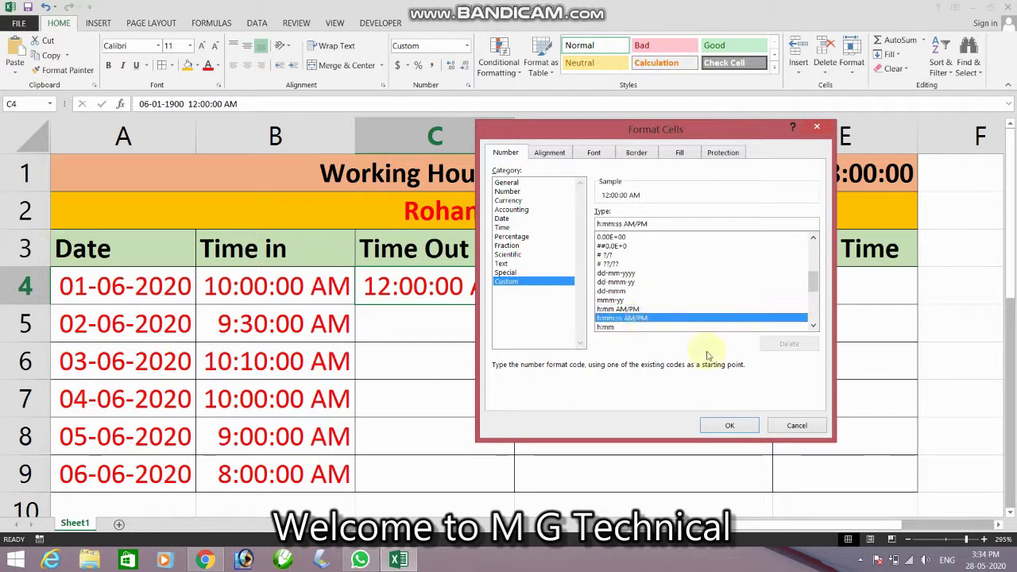
click(730, 427)
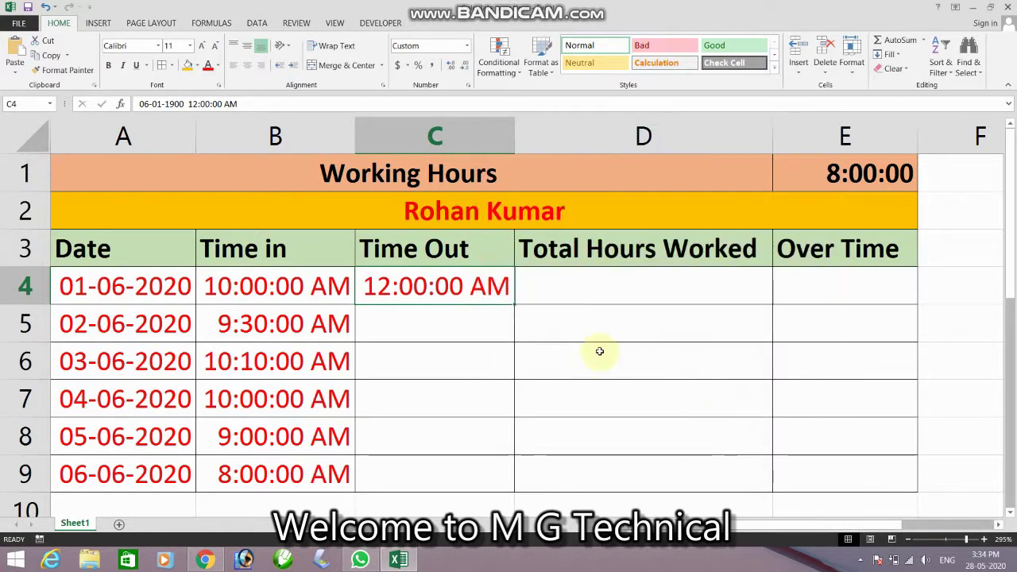
Edit C4's time, switching AM to PM.
double_click(487, 288)
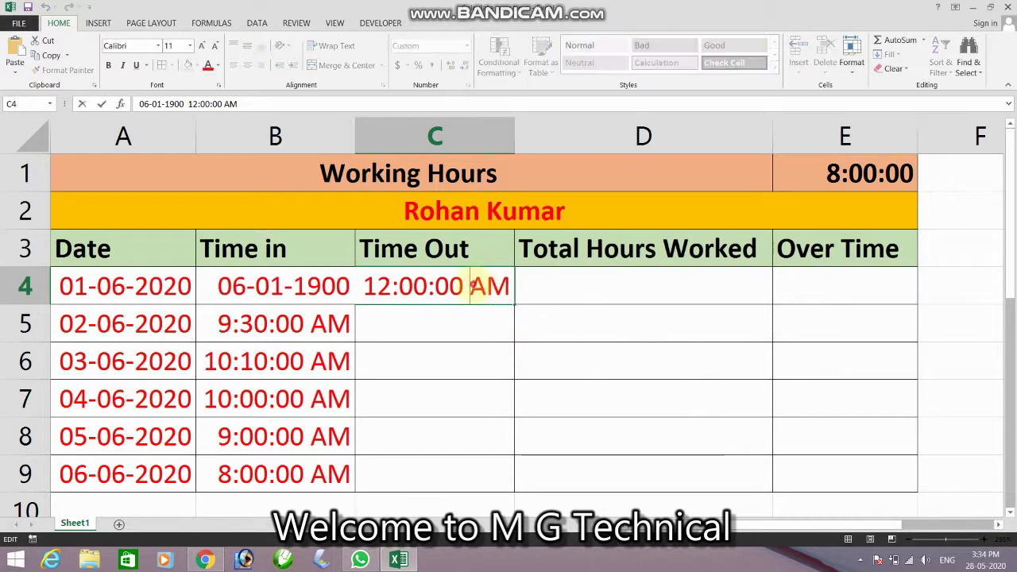
text(P)
key(Return)
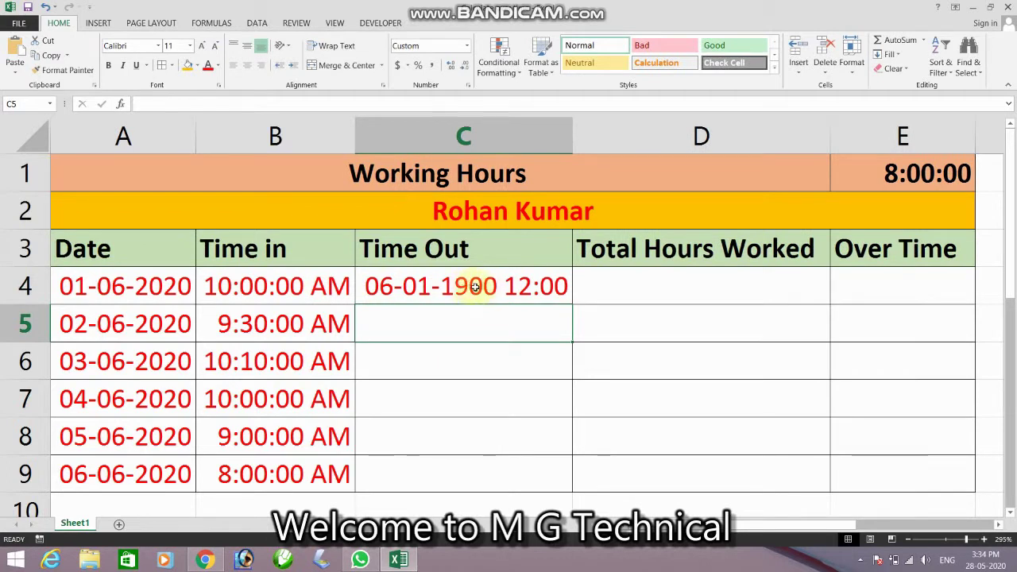
Replace C4's value with 6:00 in Time format, showing 6:00:00 AM.
click(489, 287)
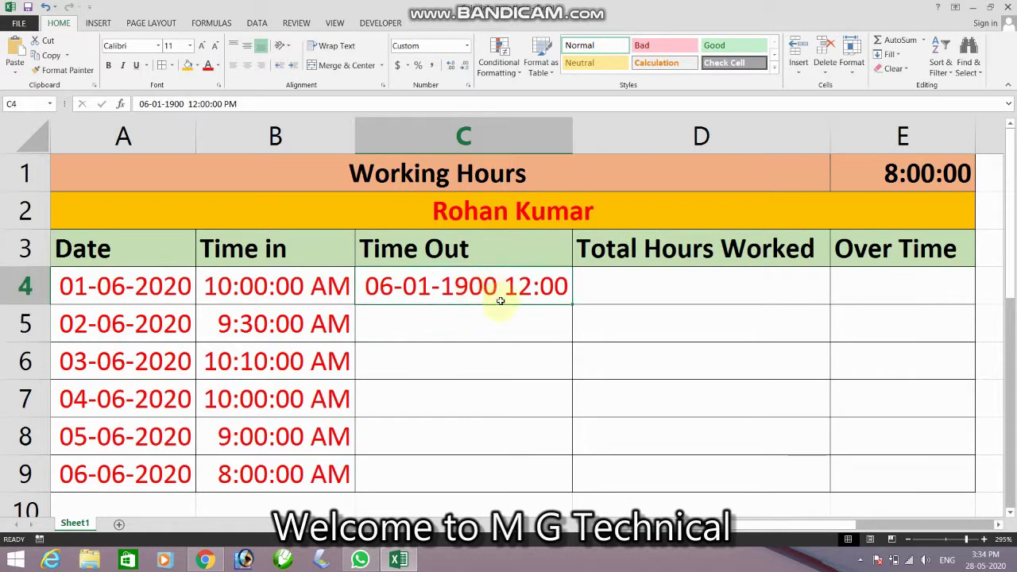
key(Delete)
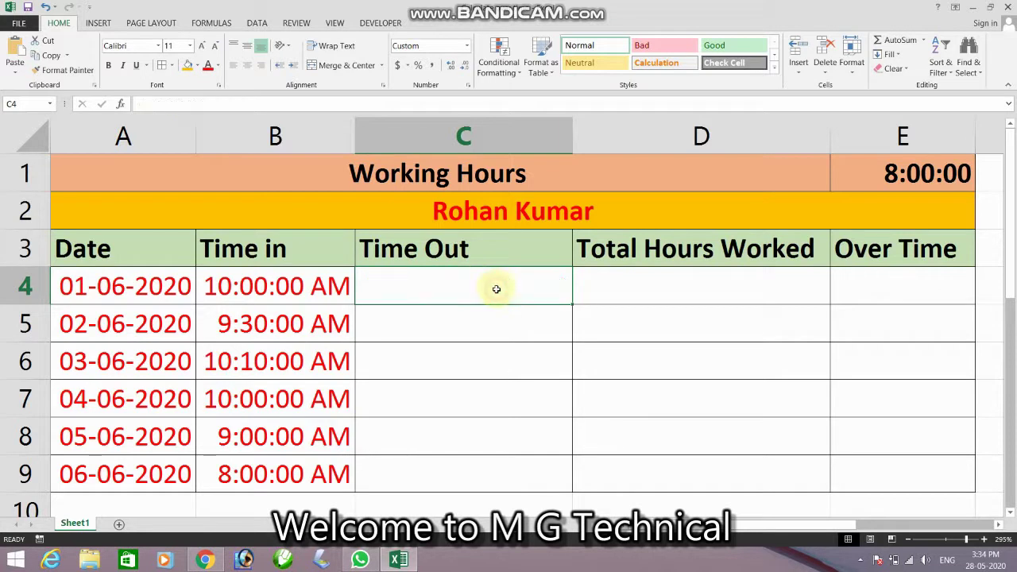
text(6)
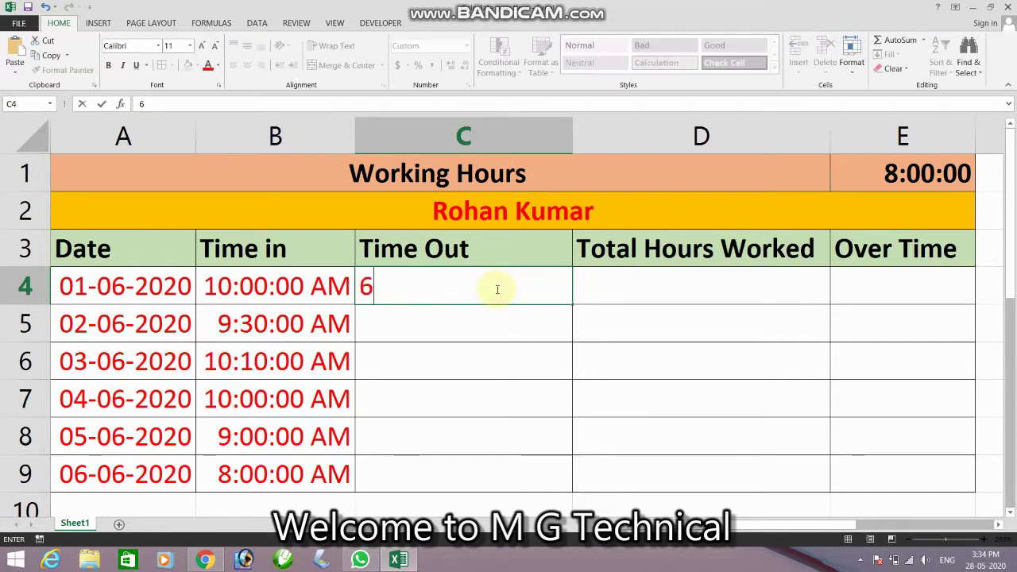
text(:00)
key(Return)
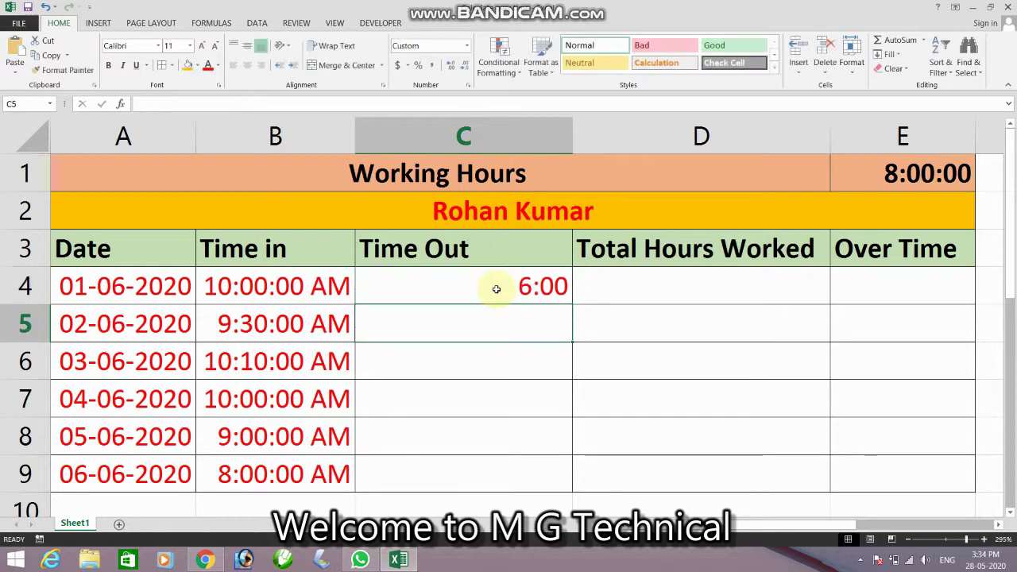
click(502, 287)
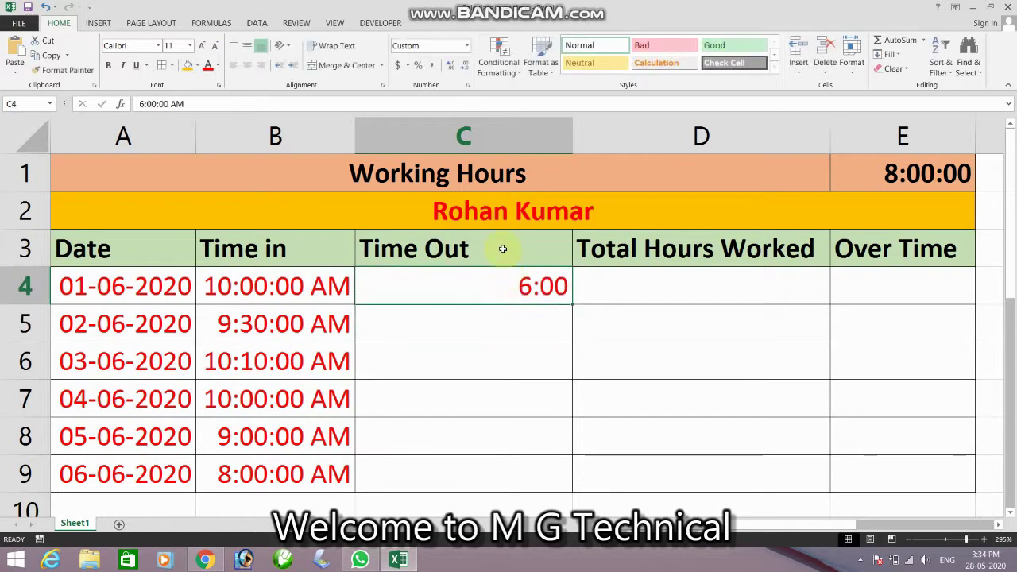
click(465, 48)
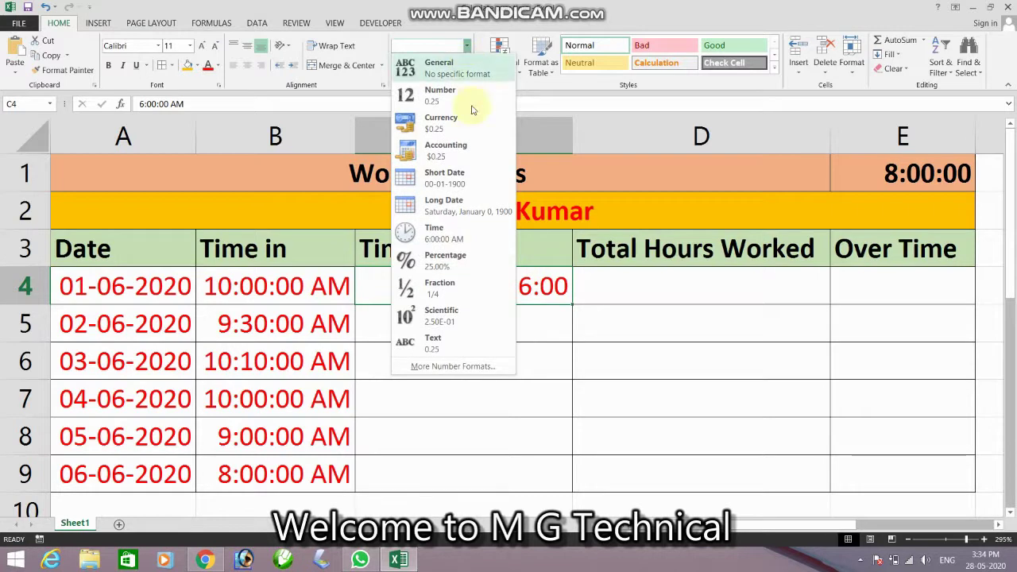
click(470, 232)
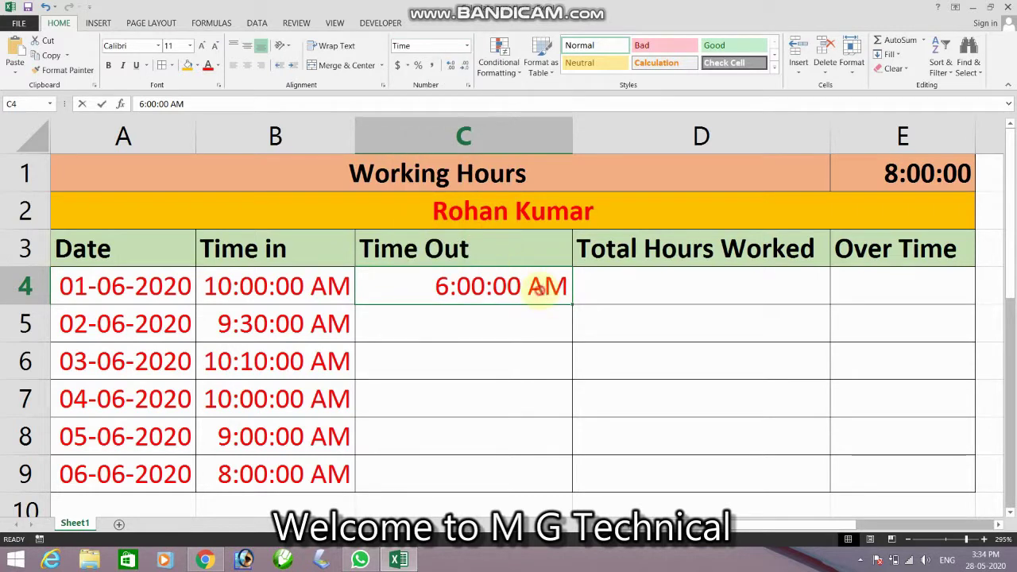
double_click(530, 289)
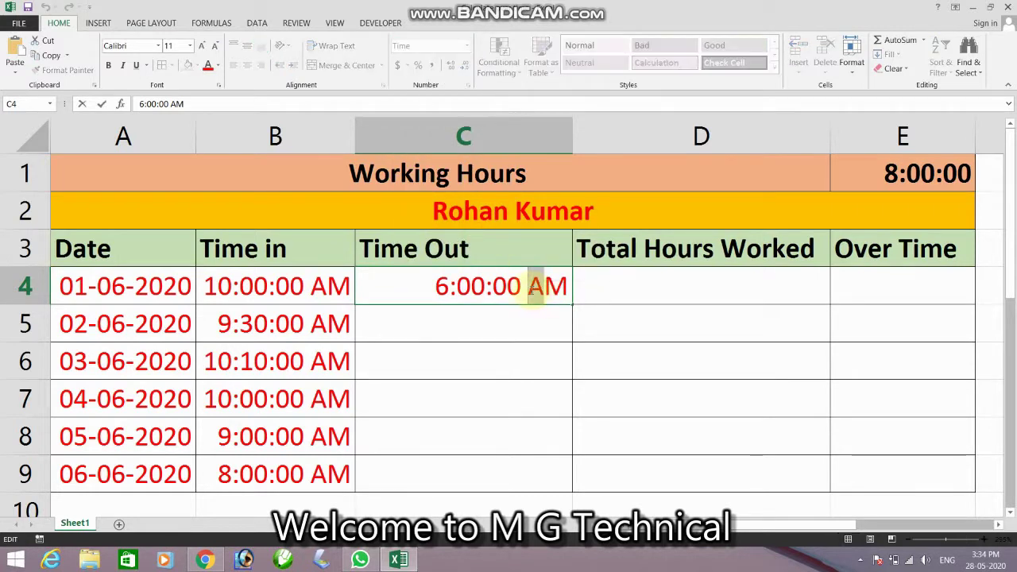
Change C4 to 6:00:00 PM and autofit column C to its times.
text(P)
key(Return)
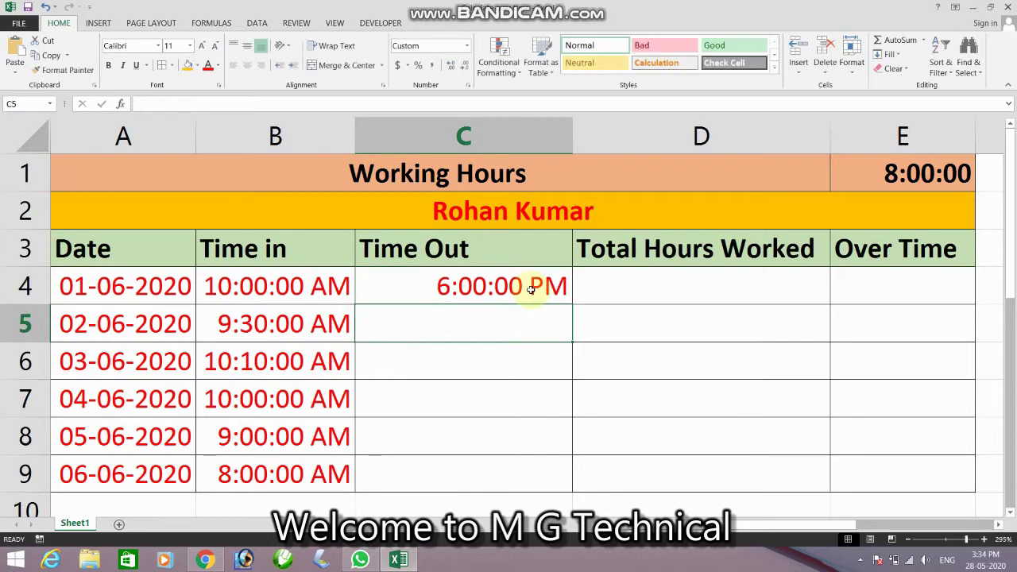
double_click(572, 131)
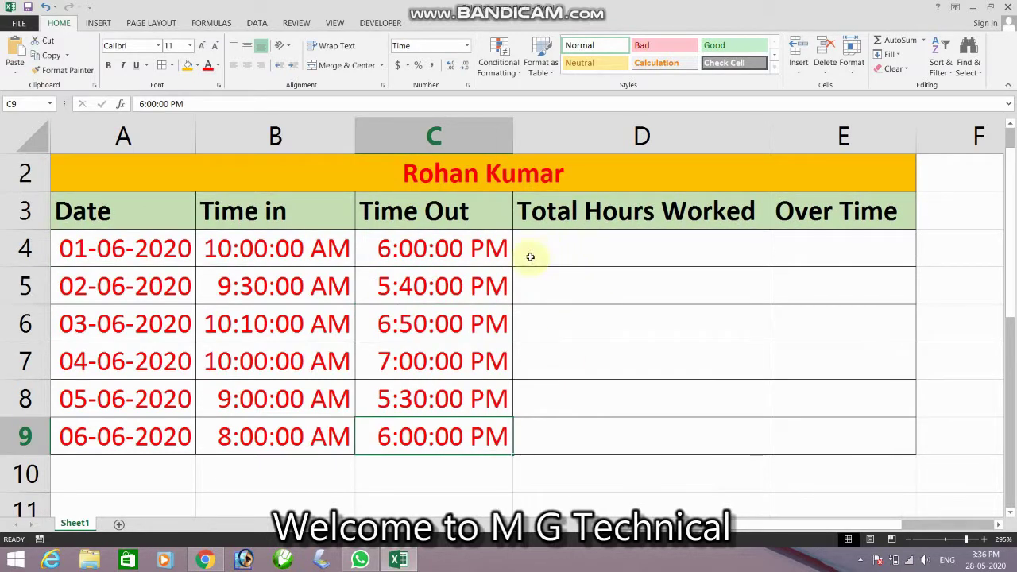
Enter the formula =C4-B4 in D4, giving 8:00:00 total hours.
click(626, 251)
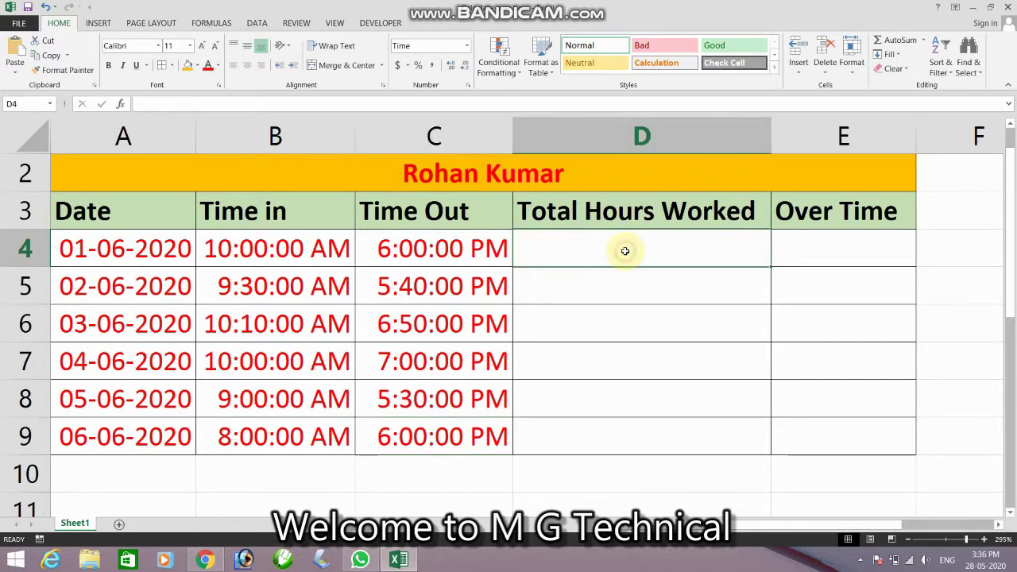
text(=)
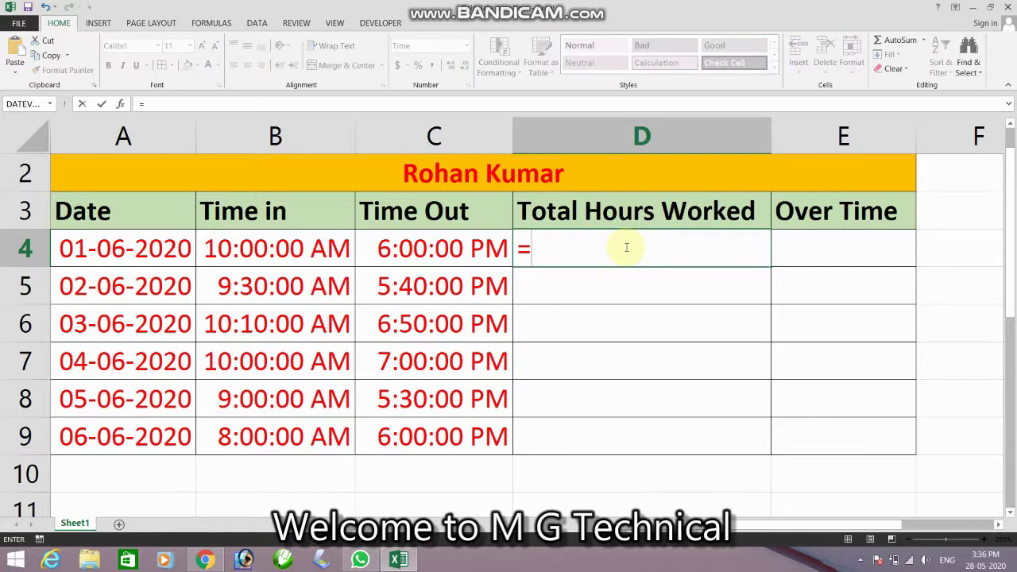
click(455, 248)
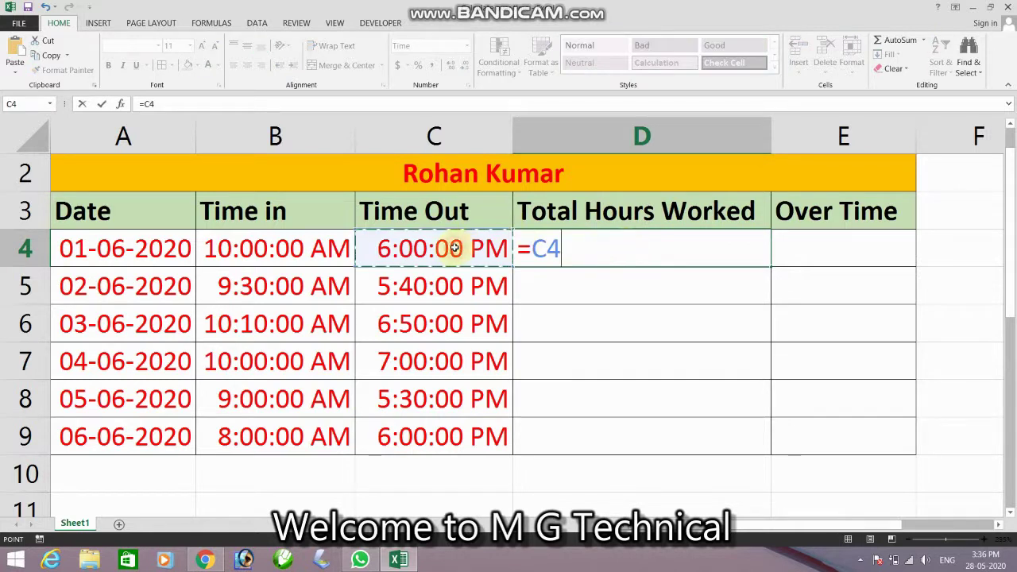
text(-)
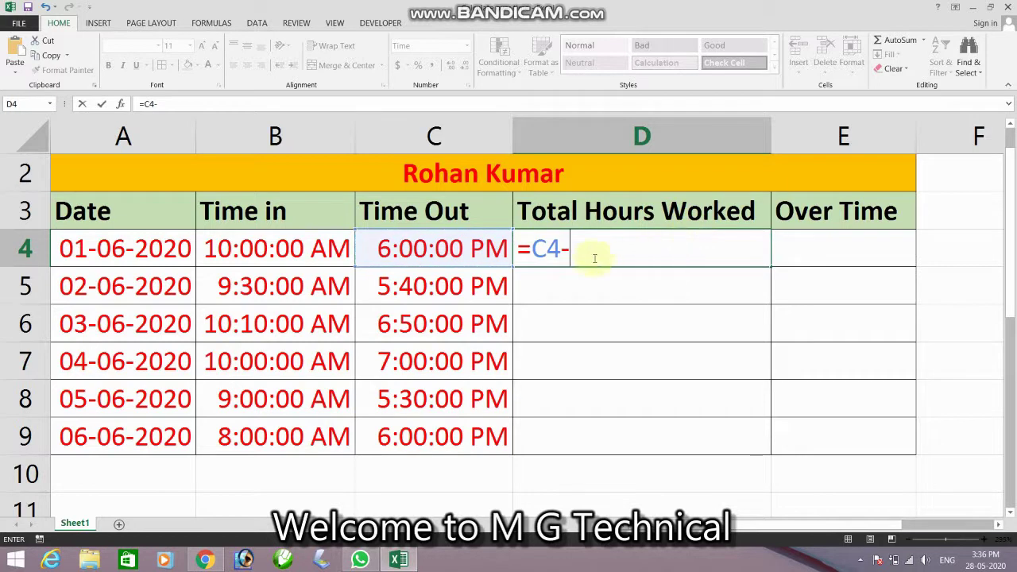
click(312, 248)
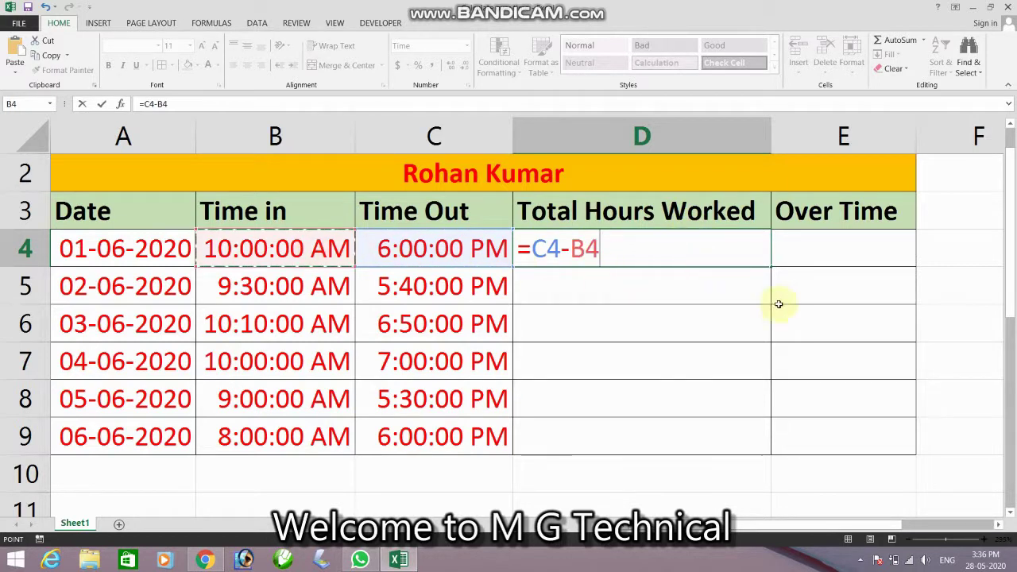
key(Return)
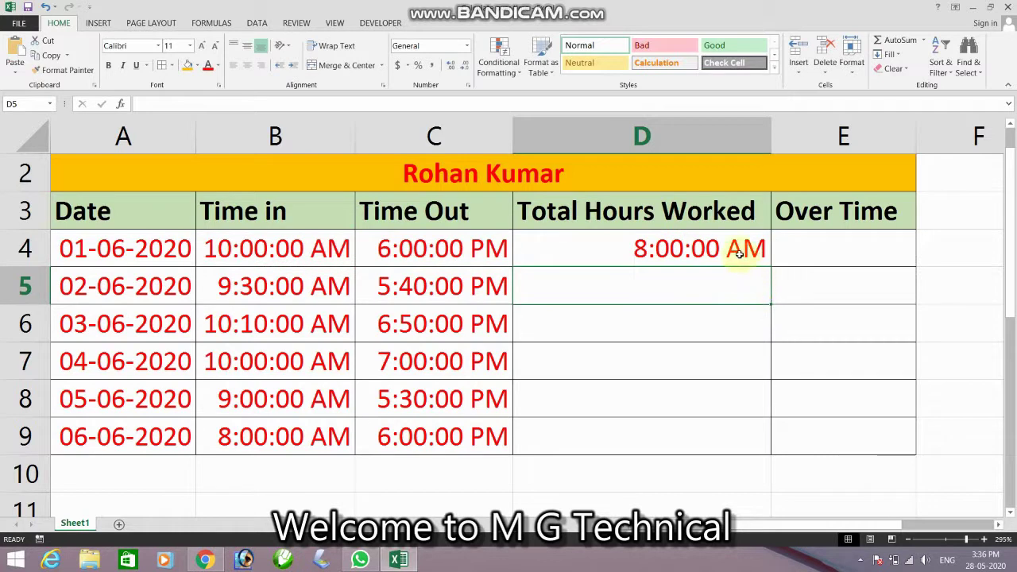
click(739, 252)
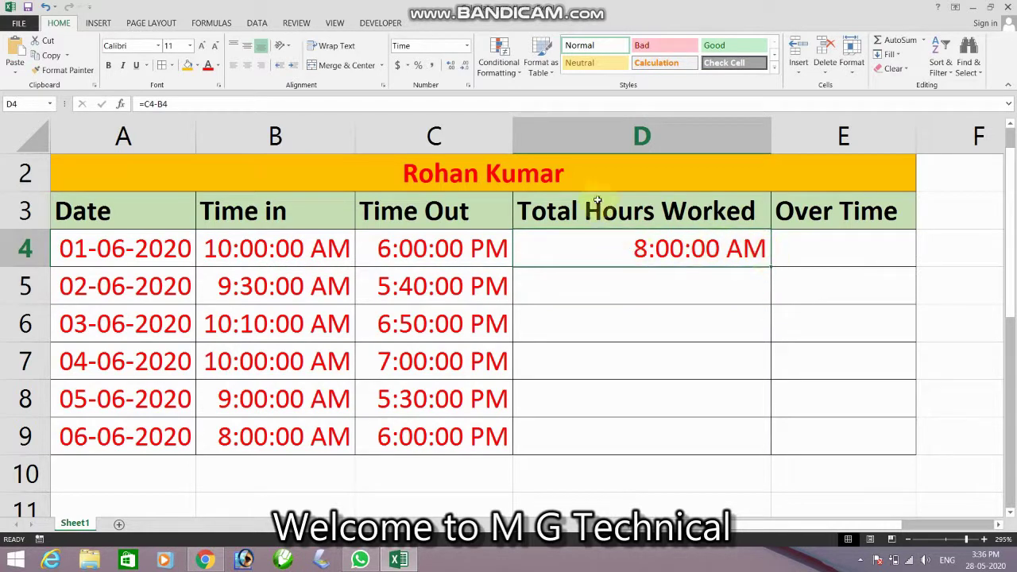
Give D4 the custom h:mm:ss format so it shows 8:00:00.
click(468, 45)
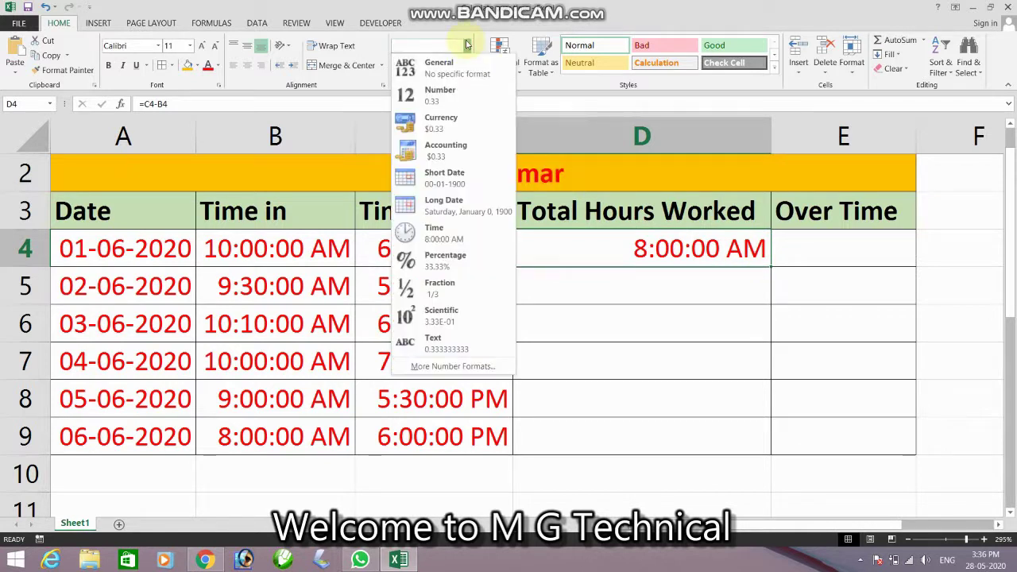
click(436, 368)
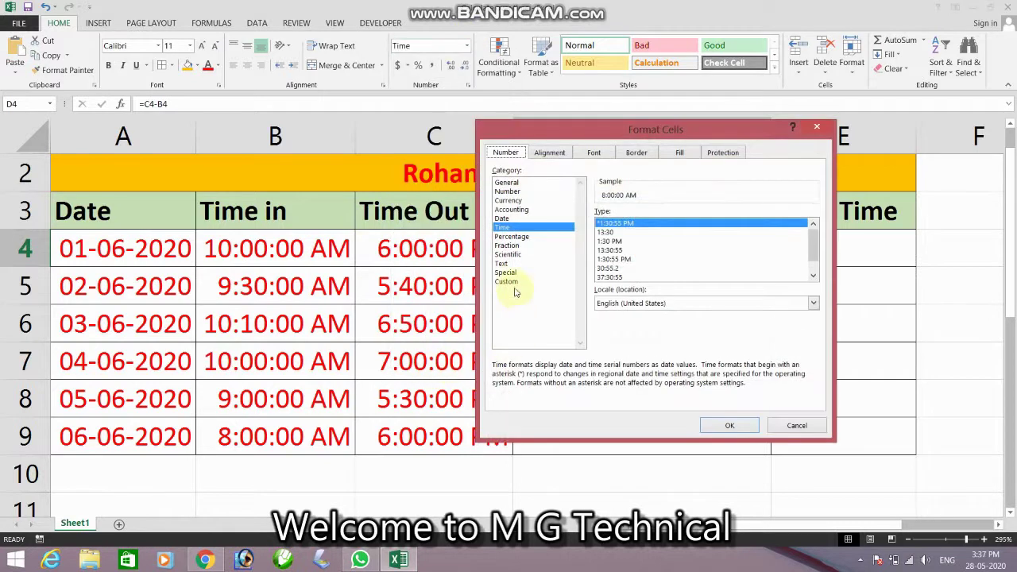
click(506, 281)
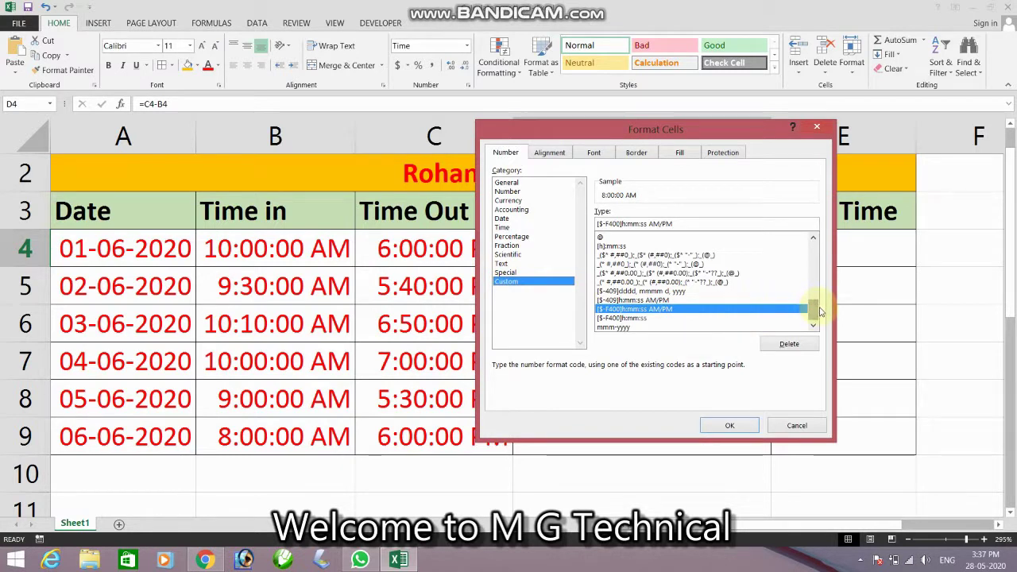
drag(816, 313, 817, 297)
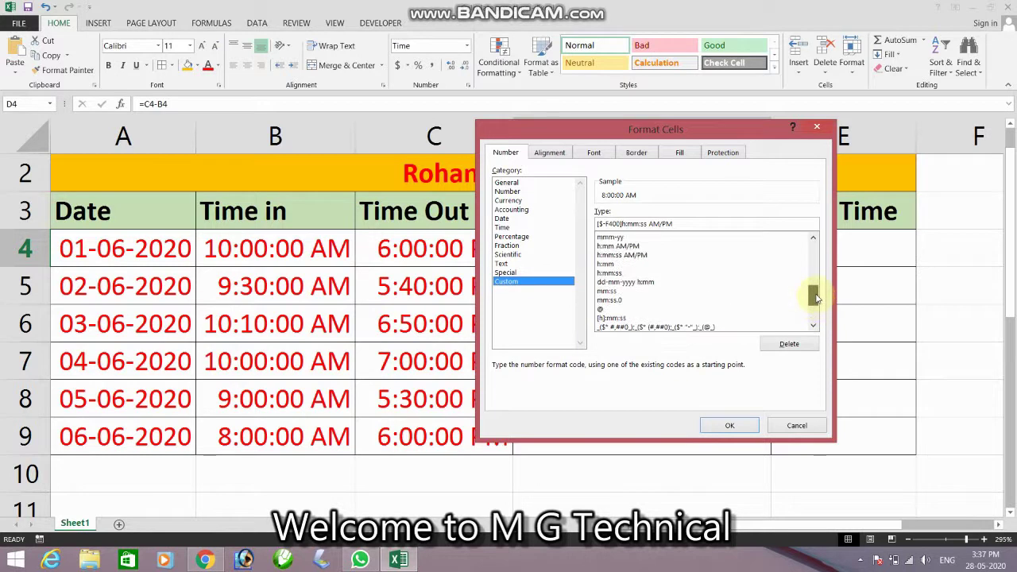
click(609, 266)
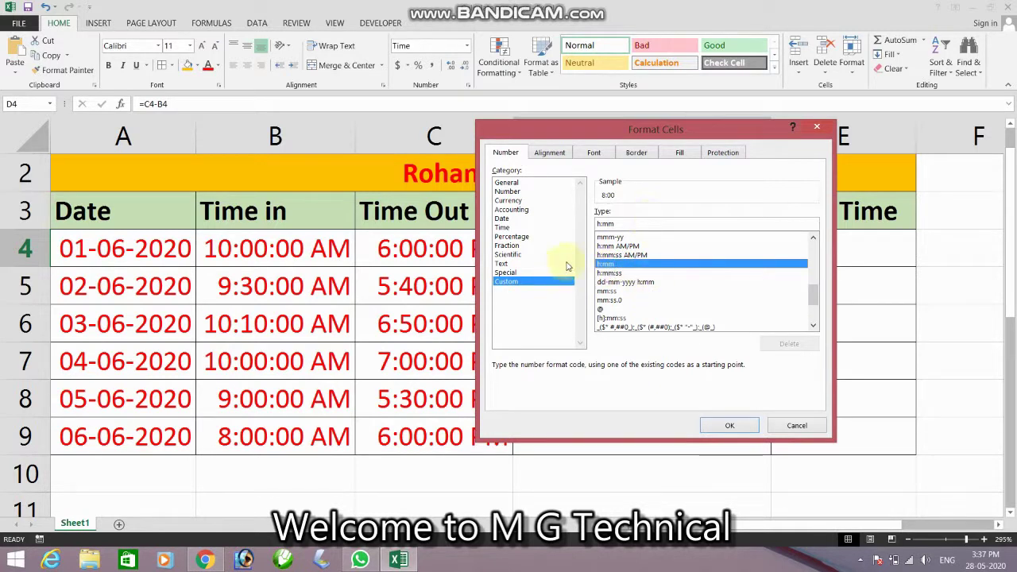
click(615, 275)
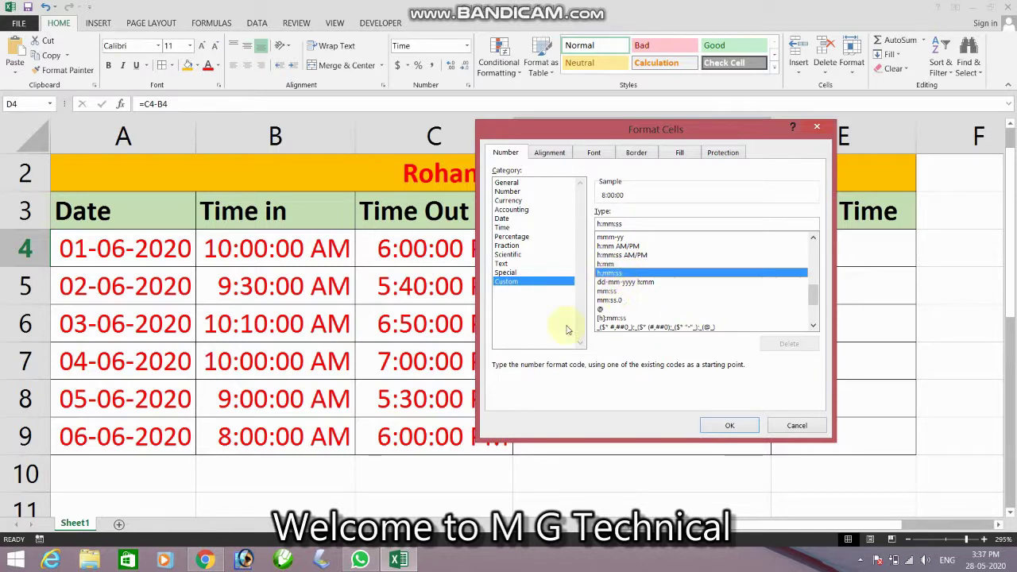
click(728, 425)
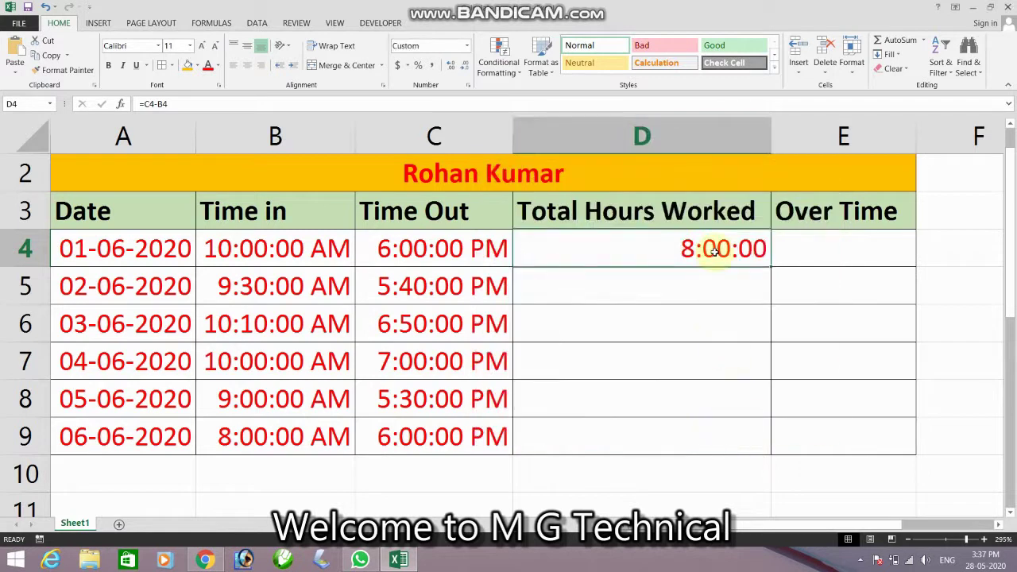
Fill the =C4-B4 formula down to D9, showing 8:00:00 to 10:00:00 hours.
double_click(772, 268)
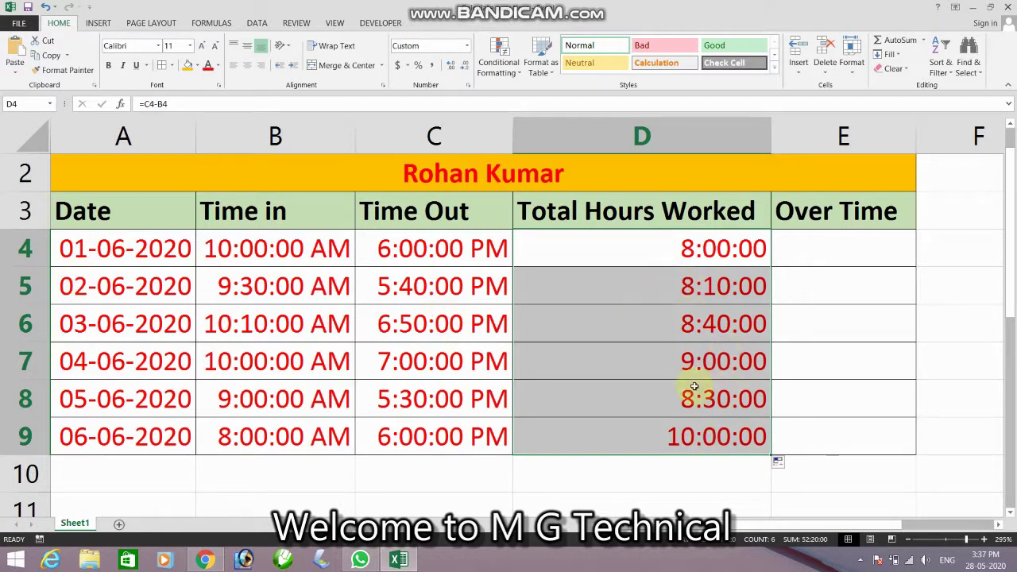
click(797, 251)
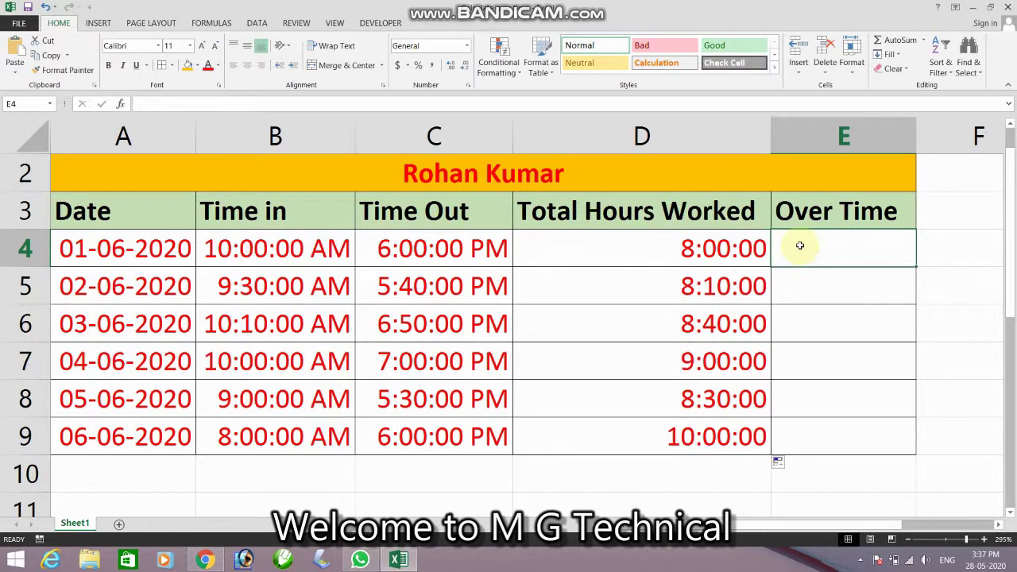
scroll(974, 266, up, 1)
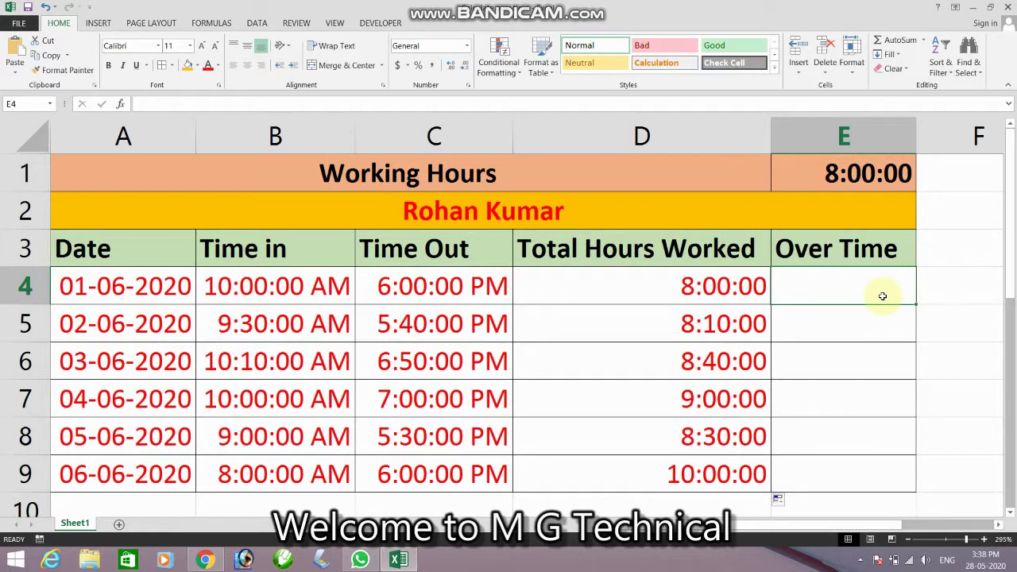
Type =D4-E1 in E4 to subtract the 8:00:00 working hours from total hours.
text(=)
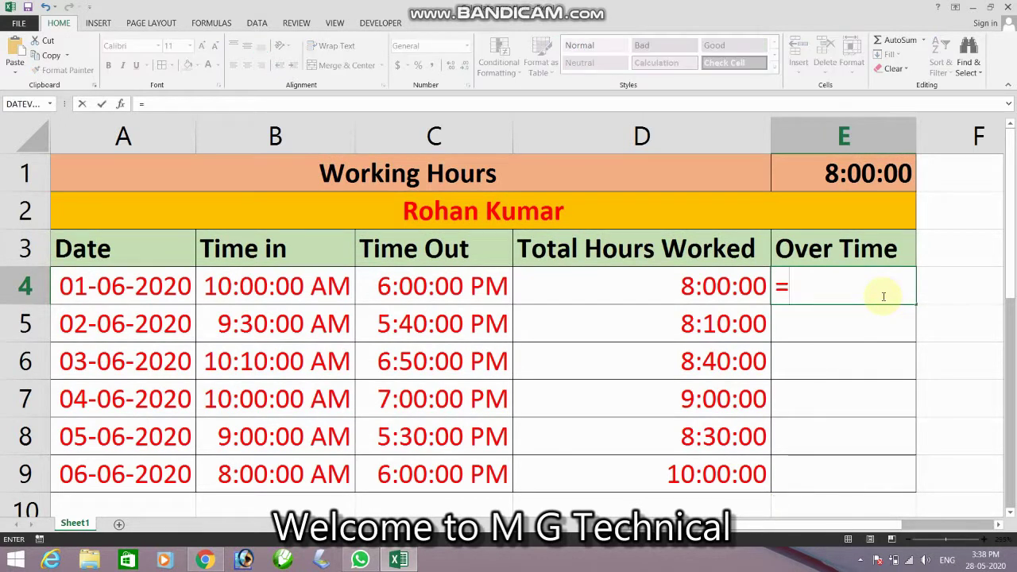
click(719, 292)
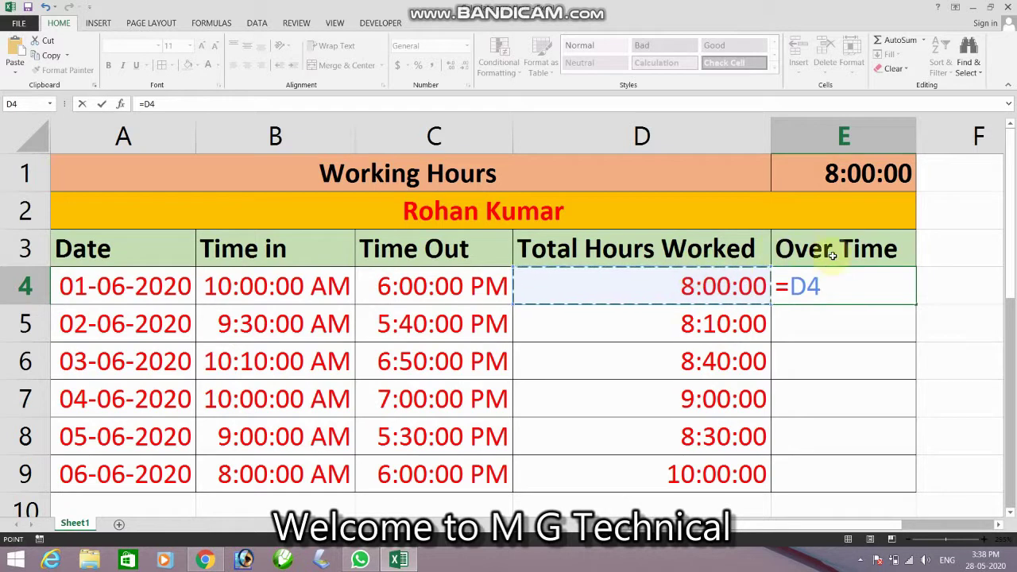
text(-)
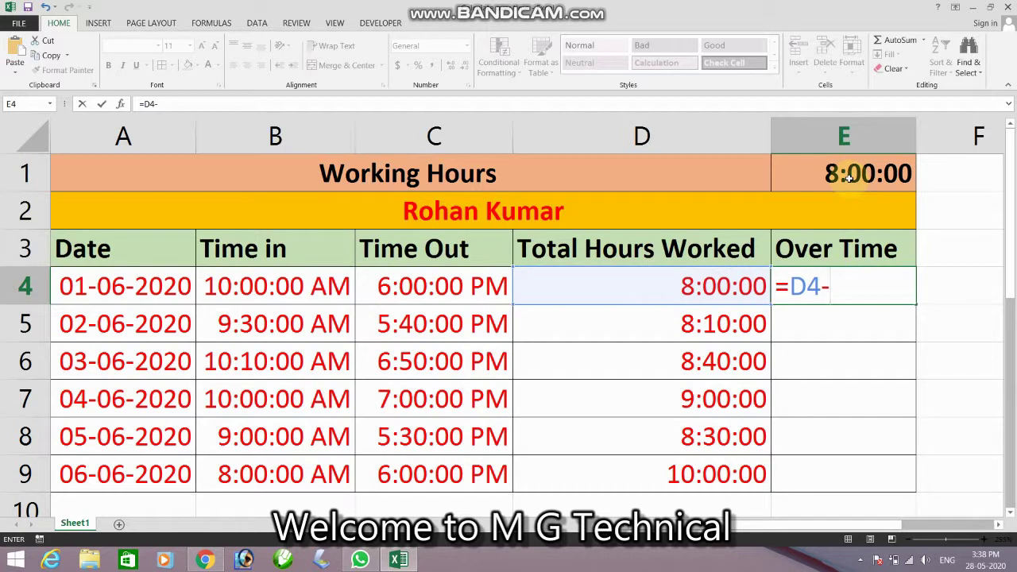
click(848, 178)
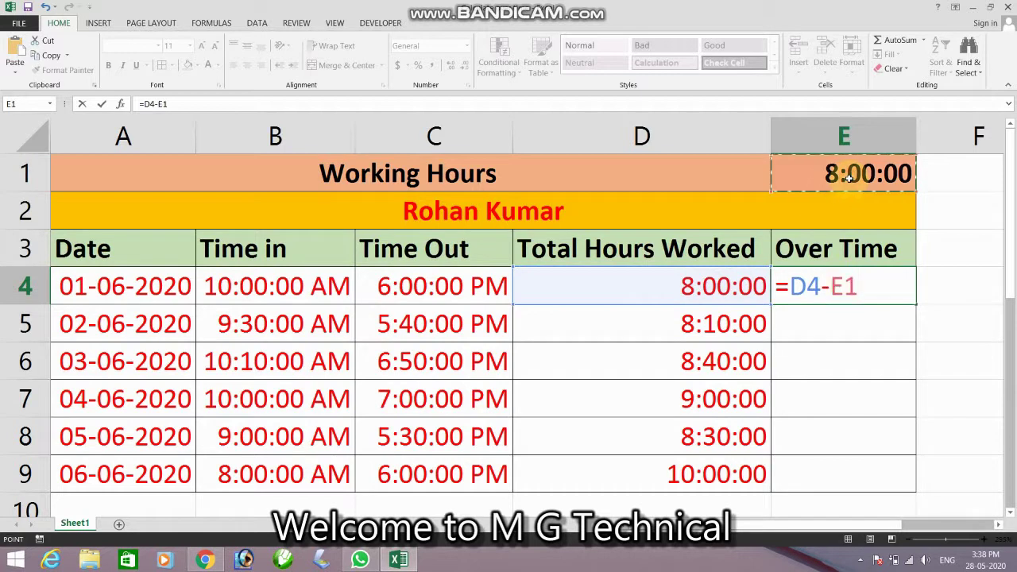
click(844, 287)
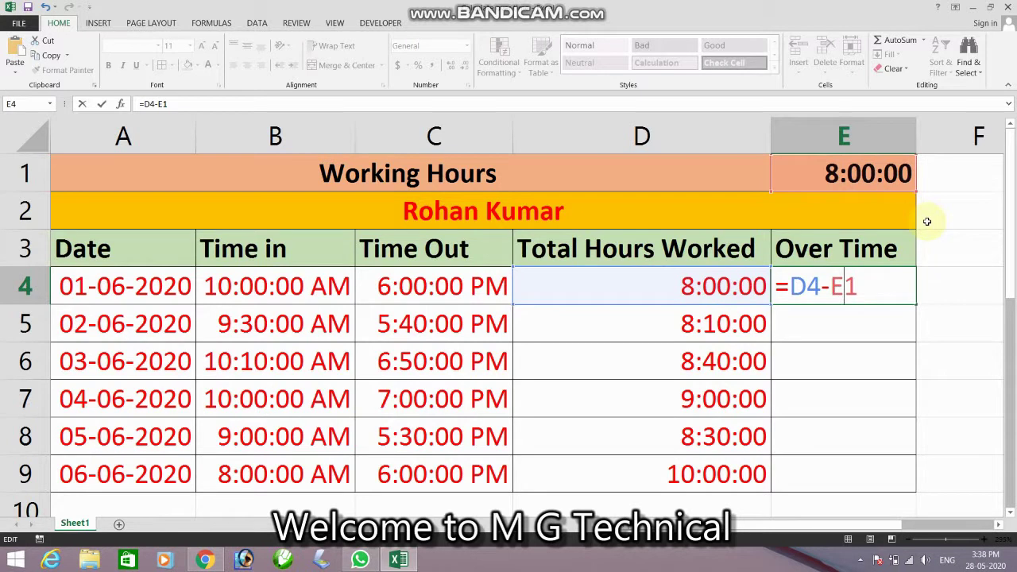
Make E1 absolute and enter =D4-$E$1 in E4, giving 0:00:00 overtime.
key(F4)
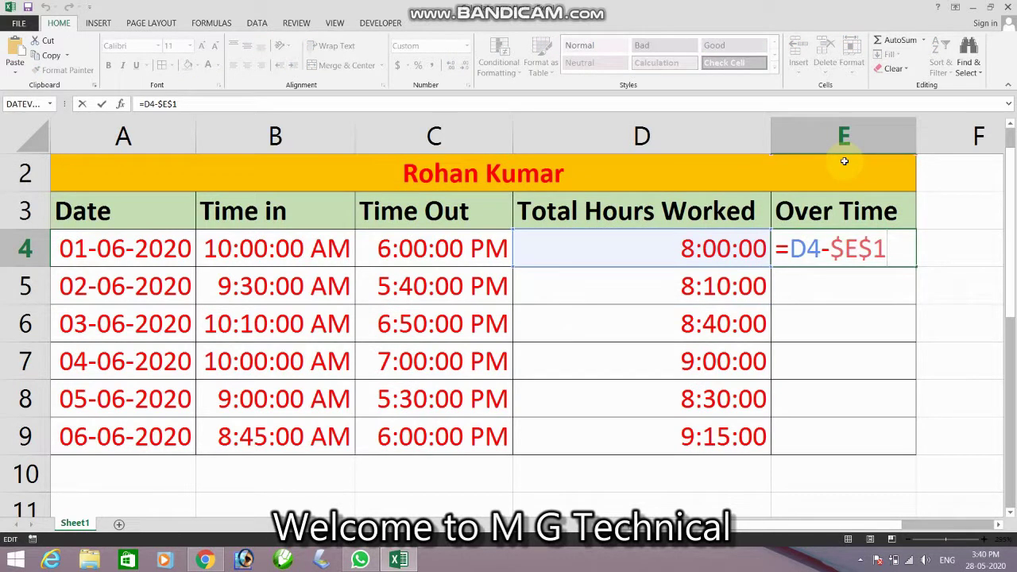
key(Return)
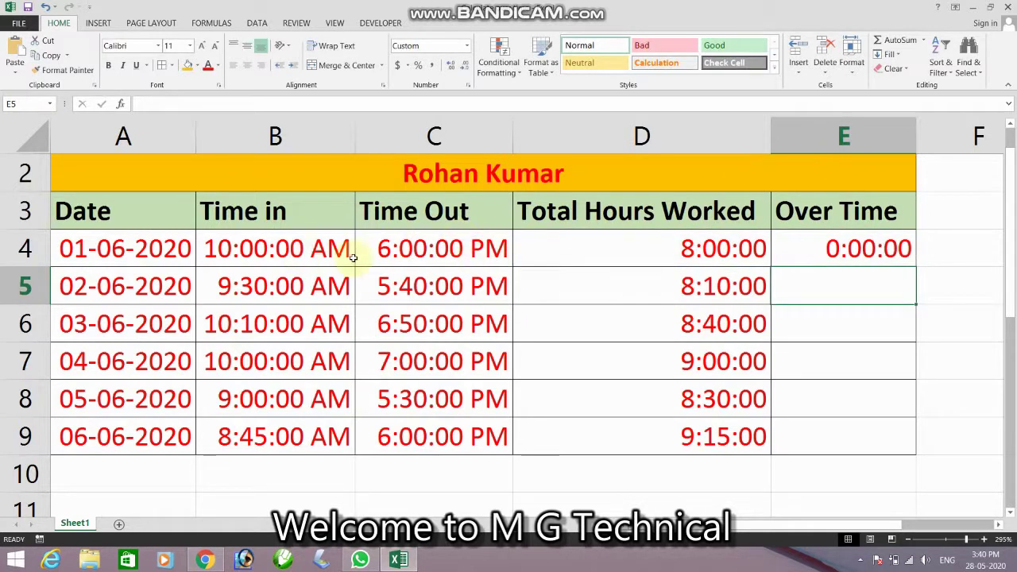
Fill E4's overtime formula down to E9, showing 0:00 through 1:15:00.
click(858, 249)
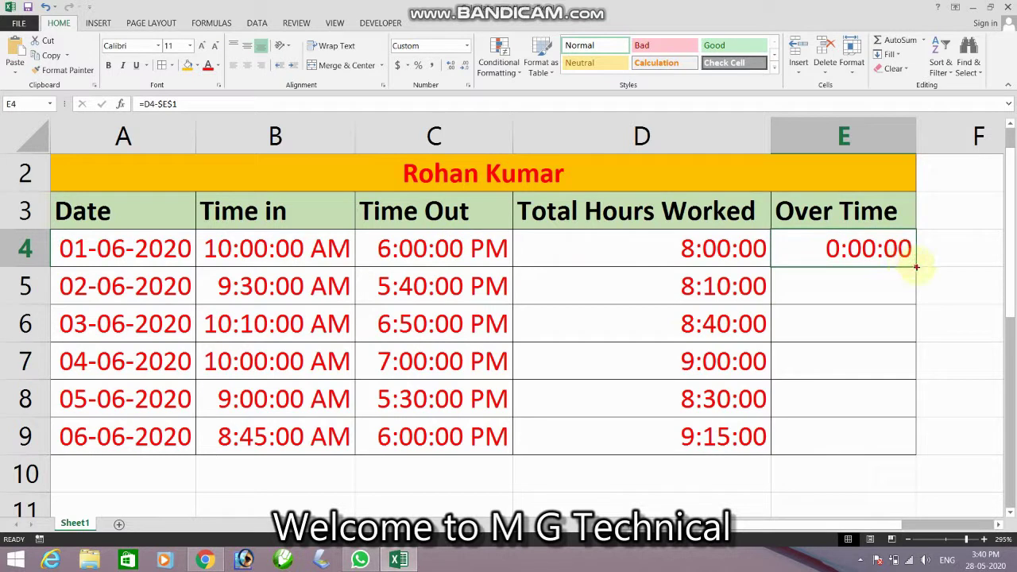
drag(916, 267, 916, 445)
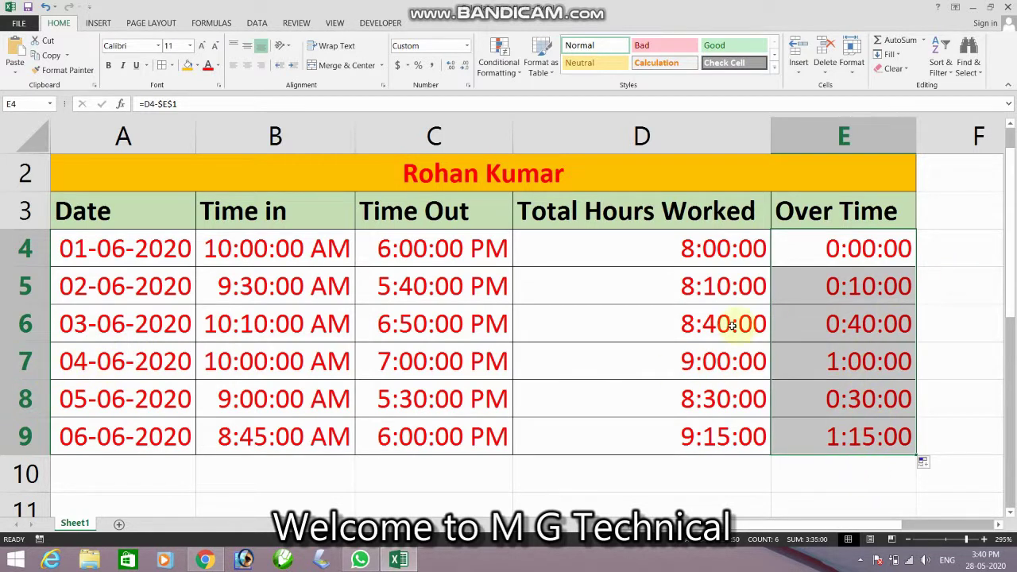
scroll(612, 308, up, 1)
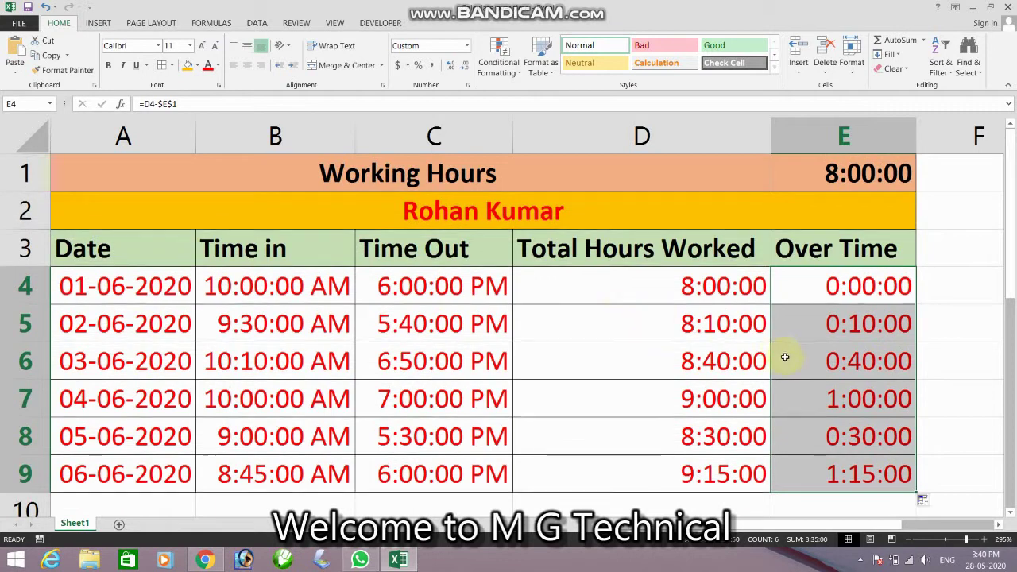